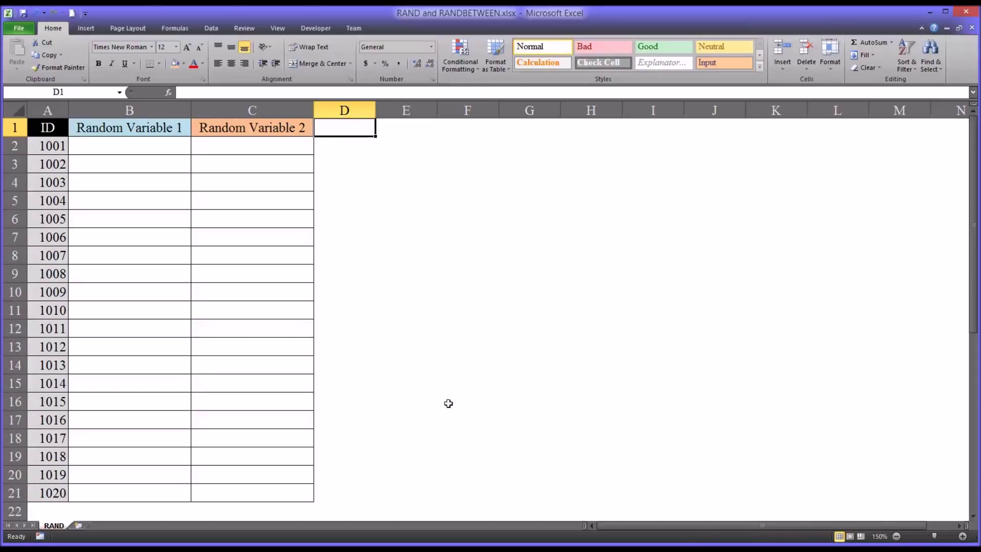
# Step: Select the ID and Random Variable columns, then the twenty IDs 1001 to 1020
pyautogui.click(47, 110)
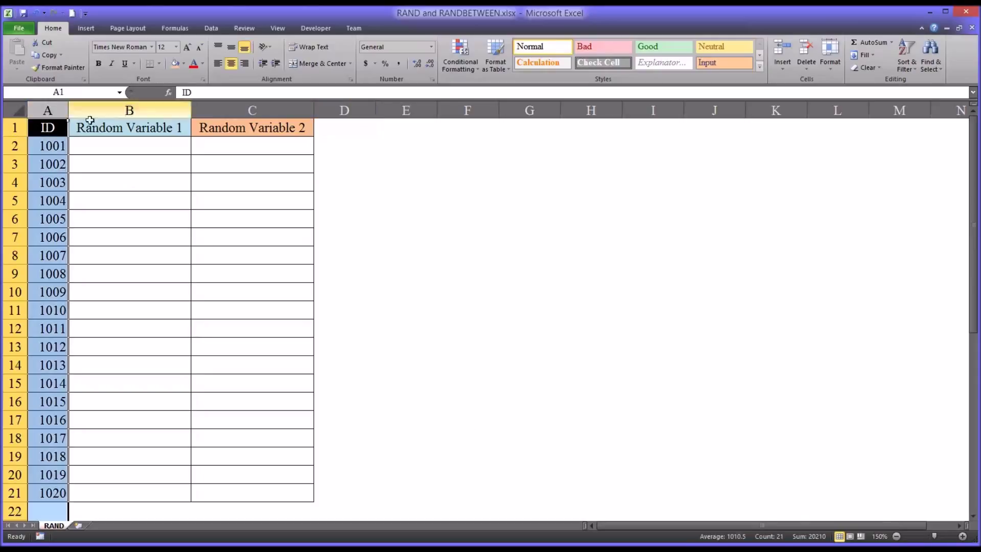
pyautogui.click(99, 110)
pyautogui.click(219, 111)
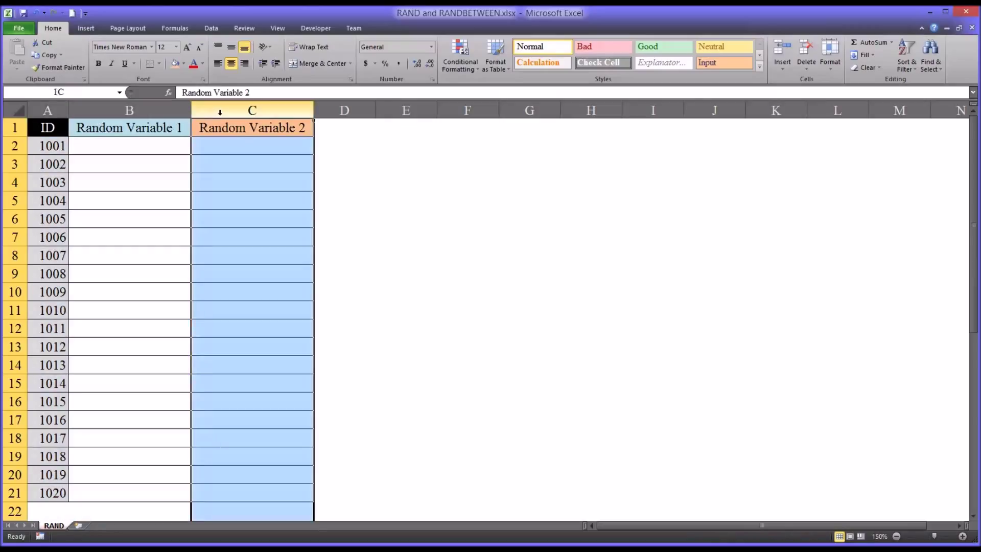
pyautogui.click(179, 148)
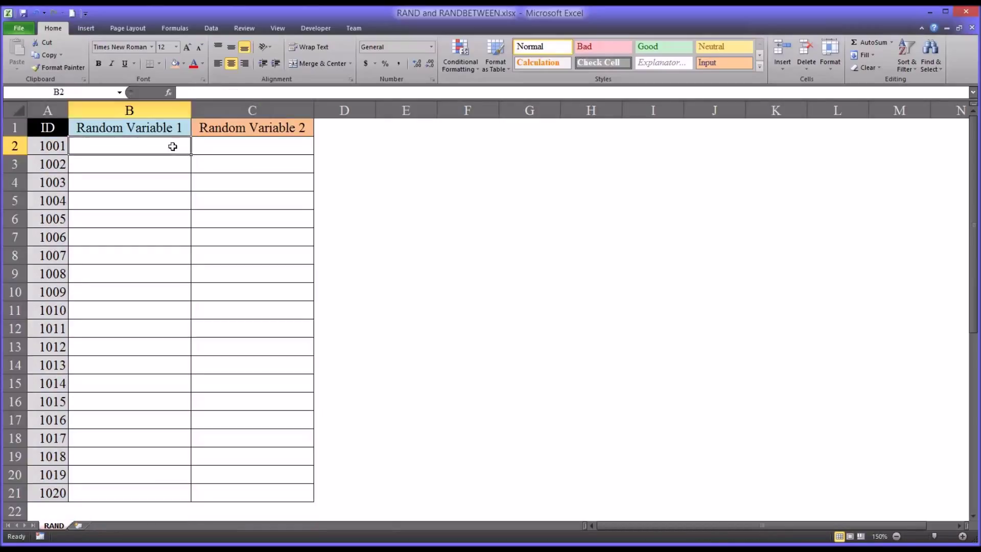
pyautogui.click(211, 149)
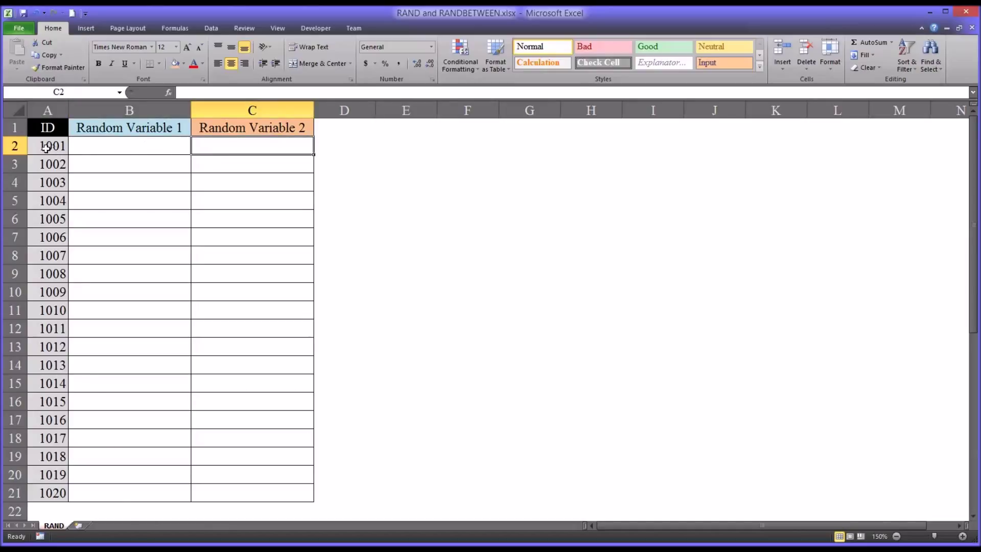
pyautogui.click(30, 149)
pyautogui.hotkey('ctrl', 'space')
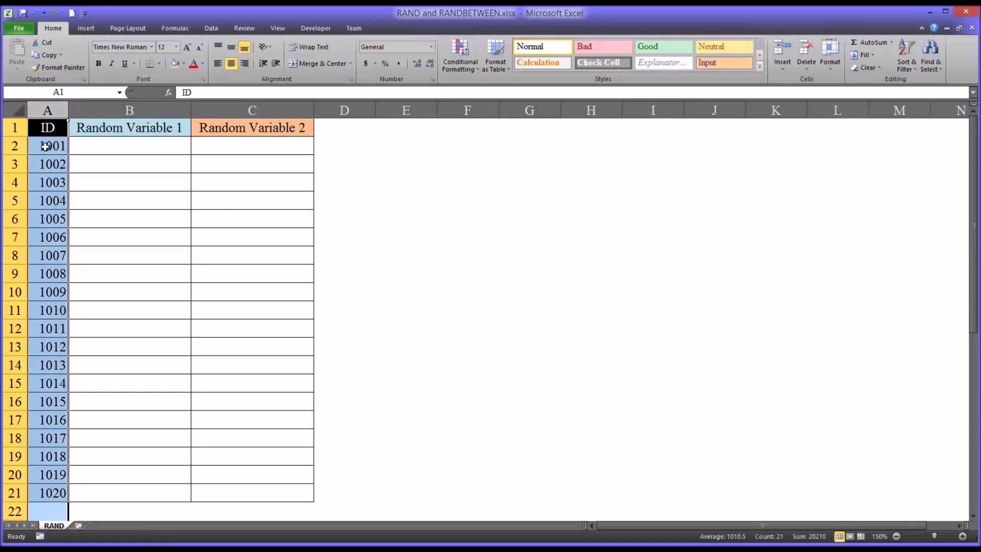
pyautogui.click(16, 150)
pyautogui.moveTo(16, 150); pyautogui.dragTo(47, 151)
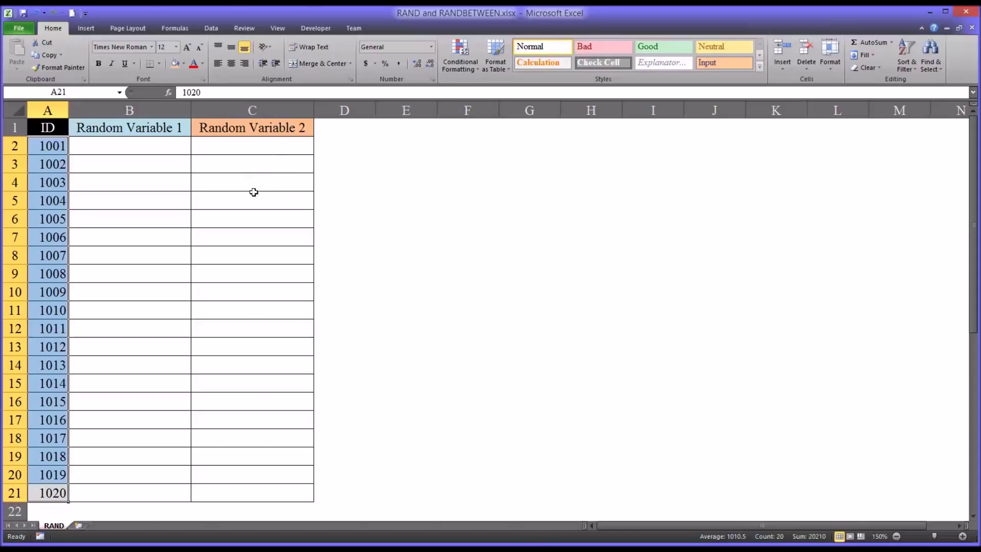
# Step: Enter =RAND() in E2 and fill it down through E21
pyautogui.click(394, 146)
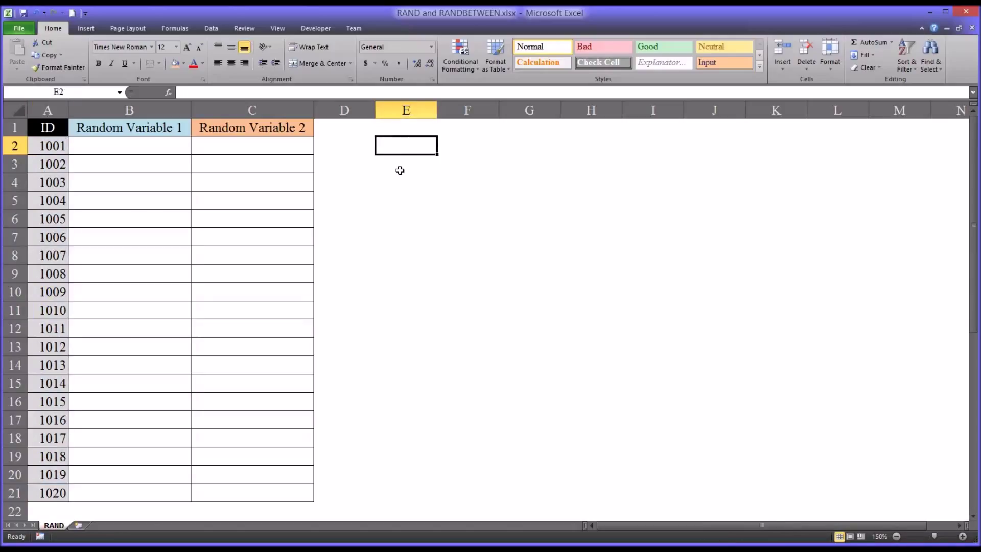
pyautogui.write('=')
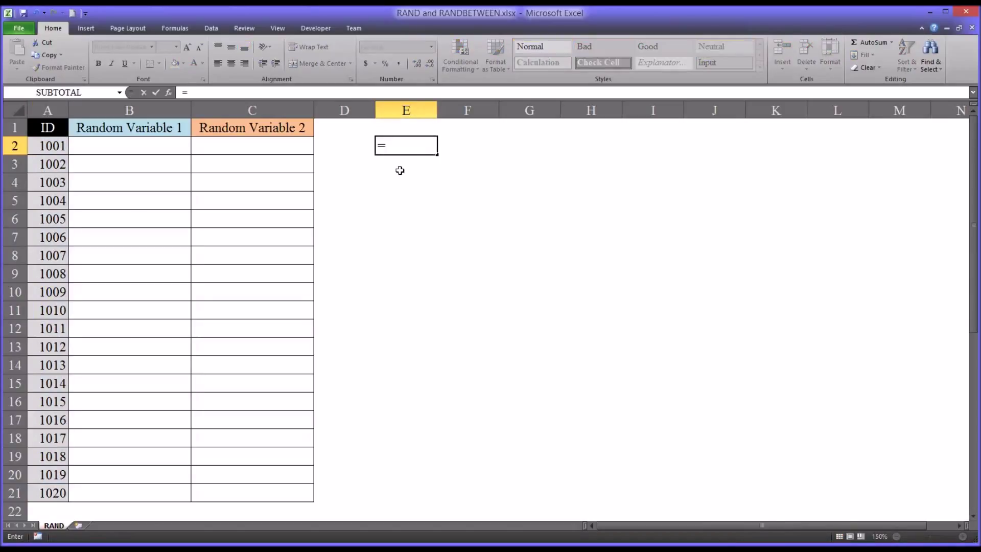
pyautogui.write('rand')
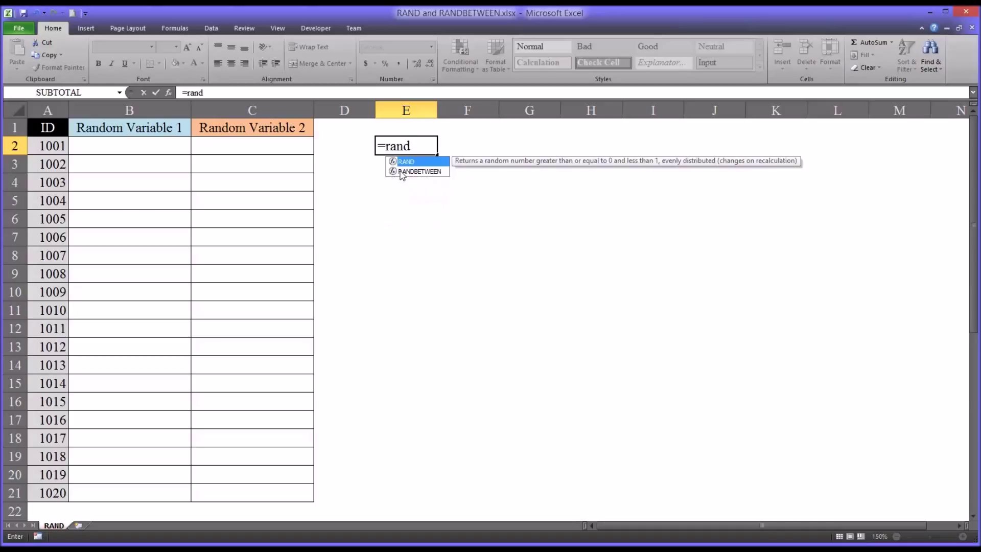
pyautogui.write('()')
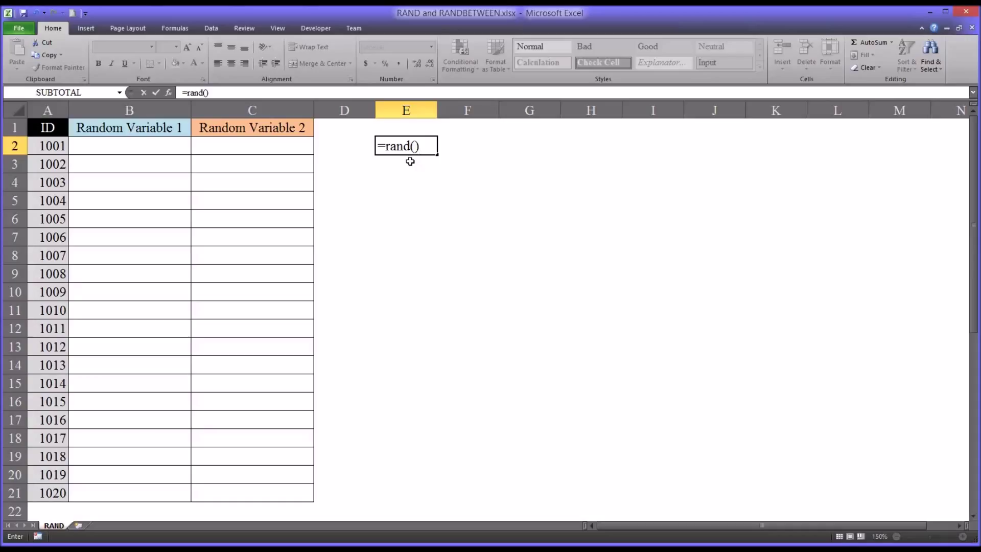
pyautogui.press('Return')
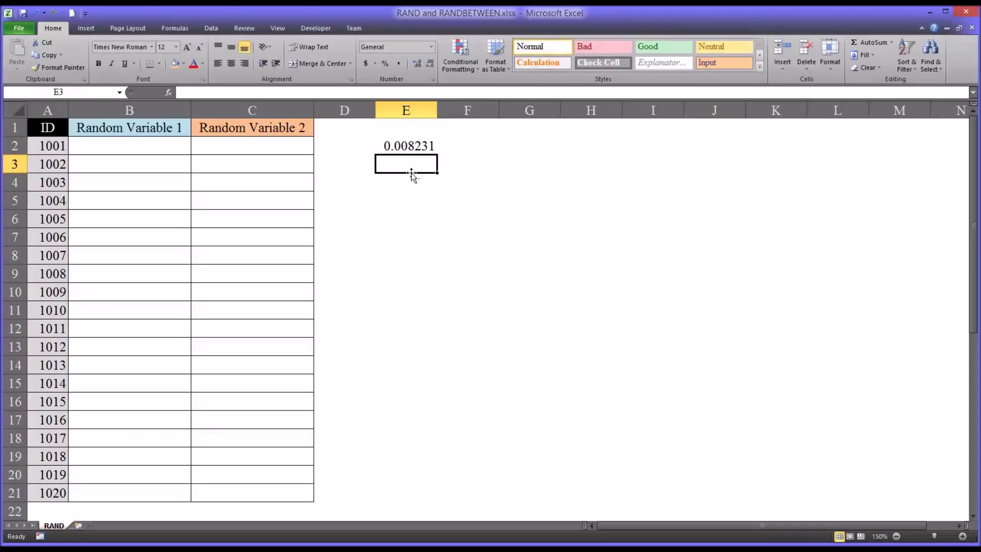
pyautogui.click(393, 147)
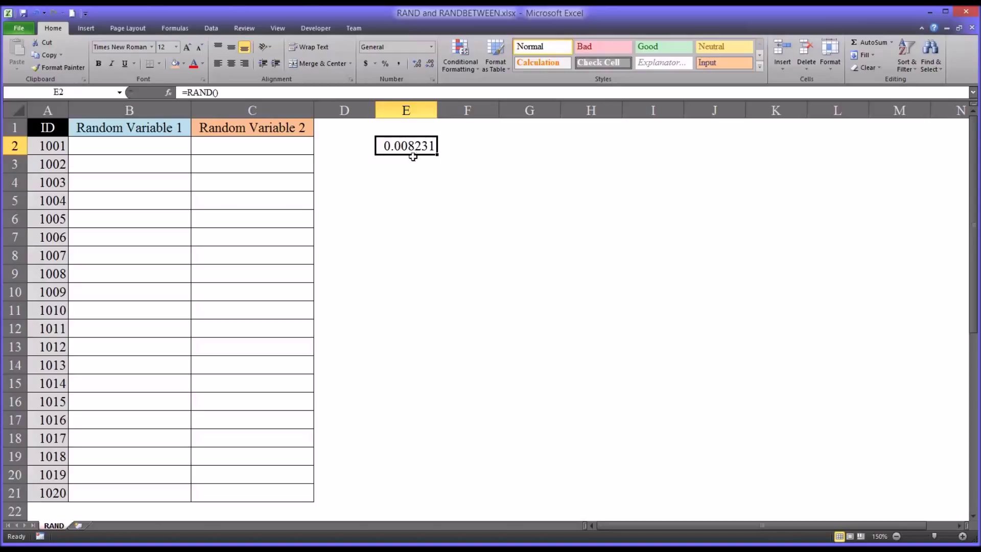
pyautogui.moveTo(437, 156); pyautogui.dragTo(419, 497)
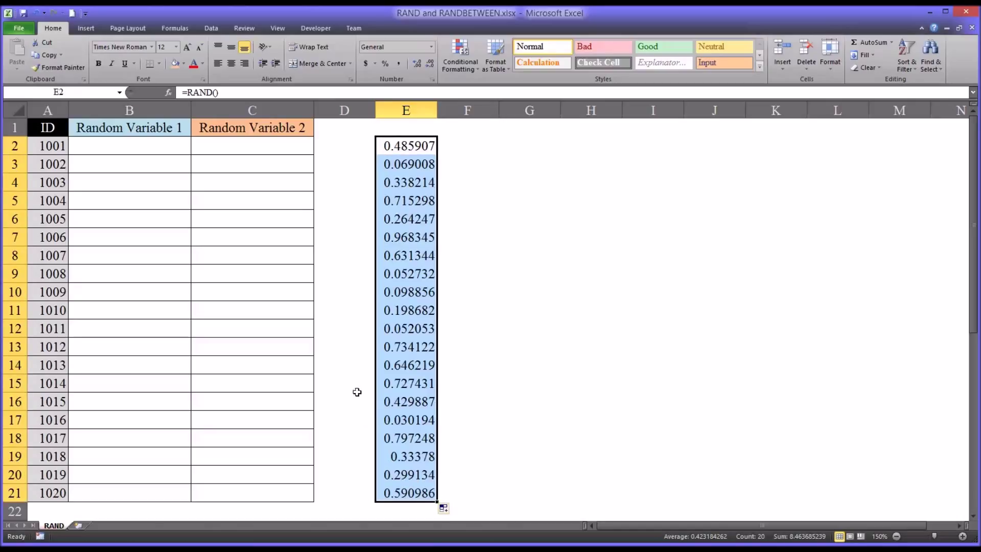
pyautogui.click(385, 153)
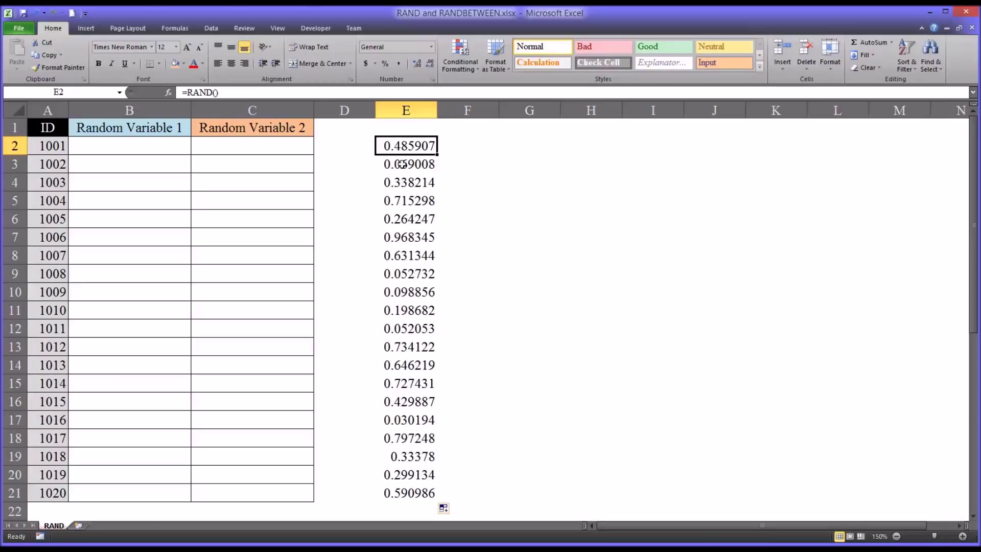
# Step: Enter 1 in G2 so E2:E21 recalculate to new random decimals, then delete it
pyautogui.click(524, 147)
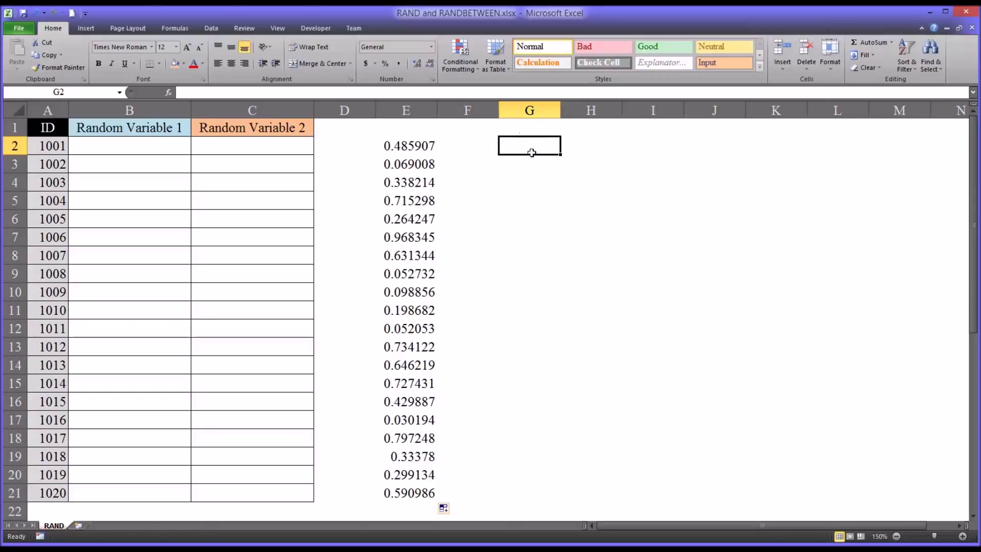
pyautogui.write('1')
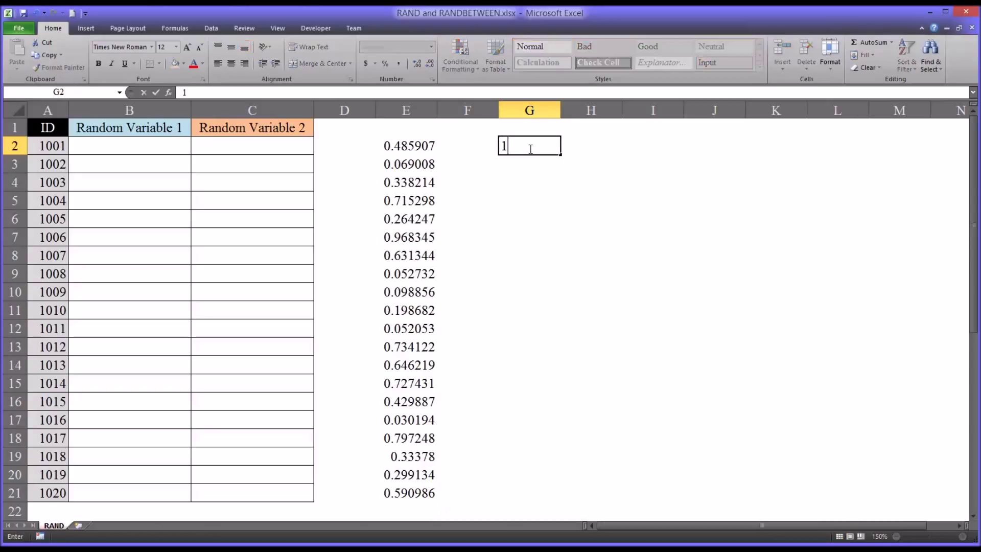
pyautogui.press('Return')
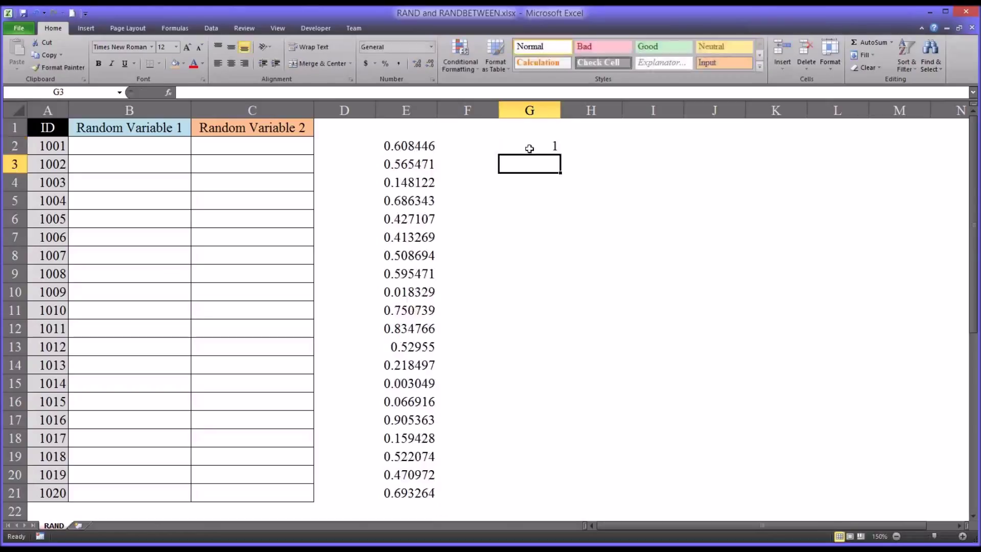
pyautogui.moveTo(401, 147); pyautogui.dragTo(390, 484)
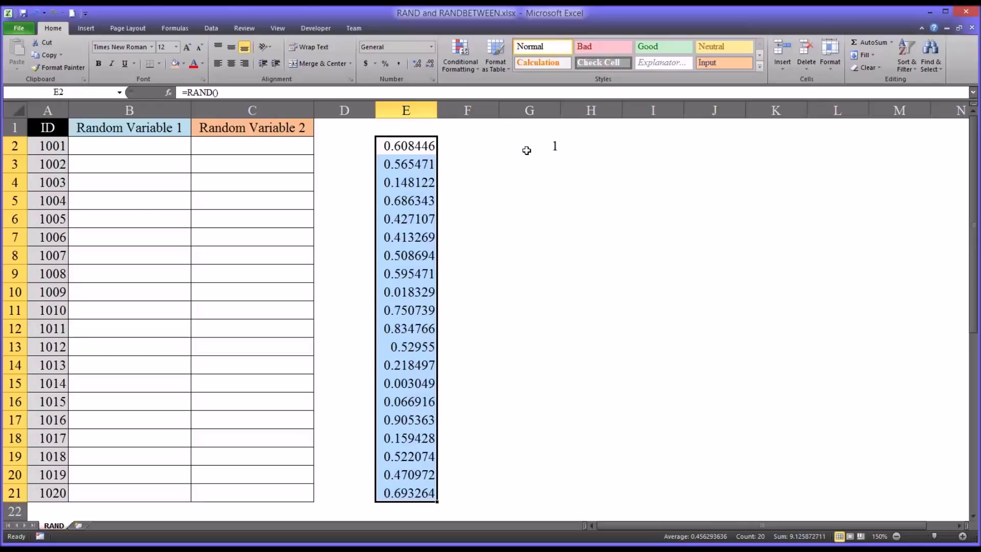
pyautogui.click(524, 148)
pyautogui.press('Delete')
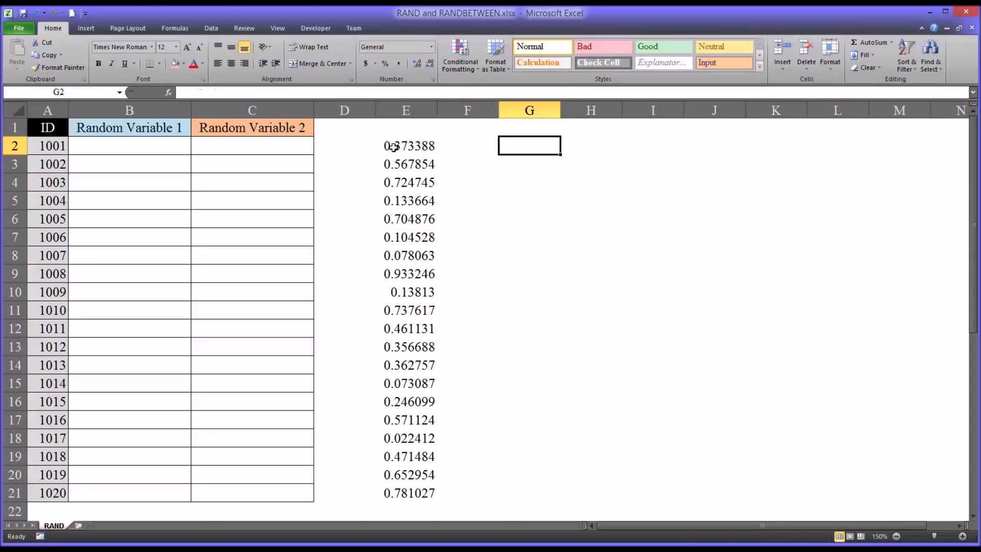
pyautogui.moveTo(393, 147); pyautogui.dragTo(396, 491)
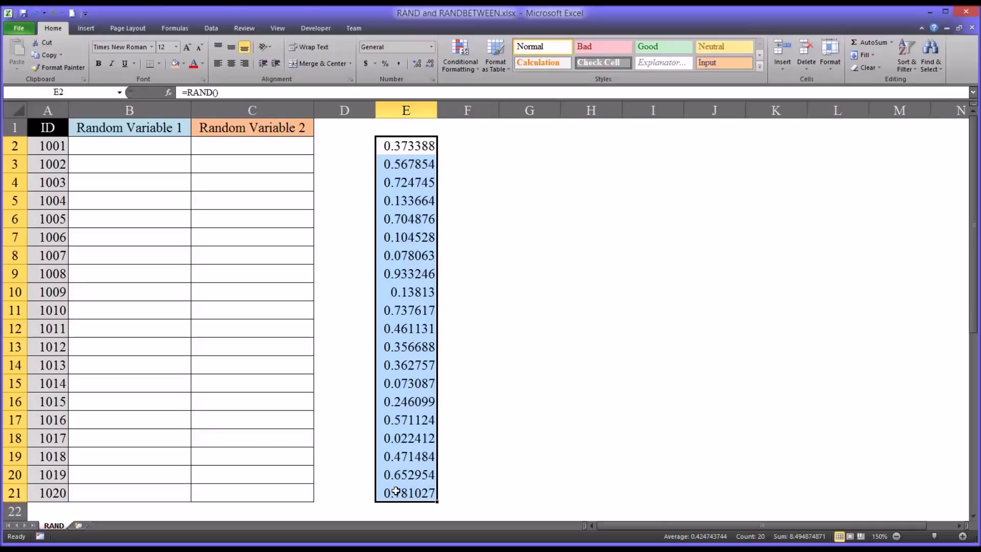
# Step: Copy E2:E21 and paste them into G2:G21 as values and number formatting
pyautogui.hotkey('ctrl', 'c')
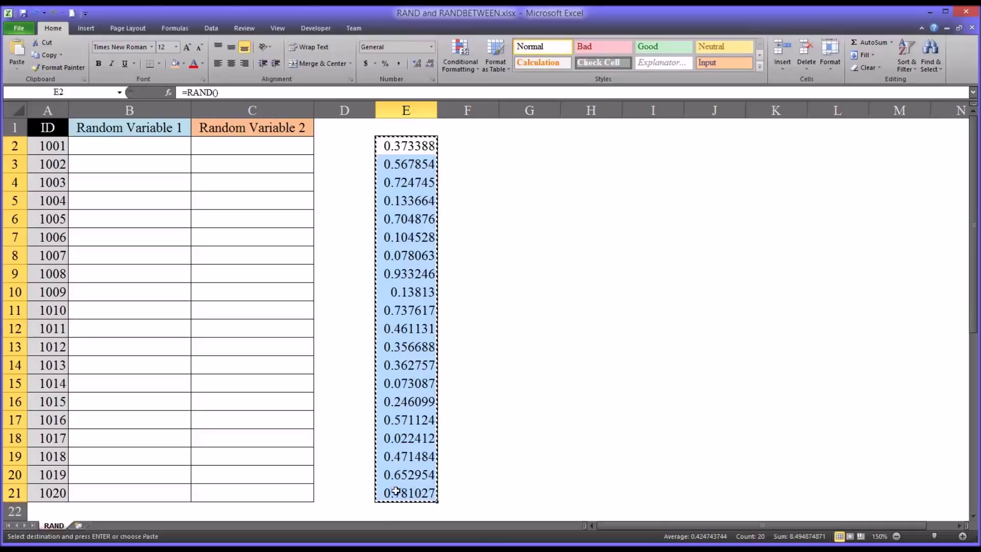
pyautogui.click(513, 145)
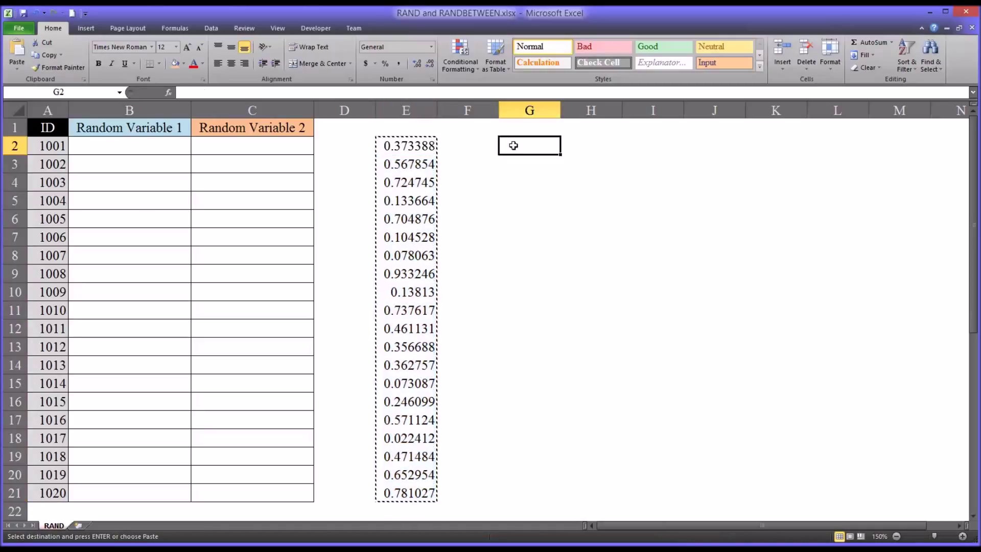
pyautogui.click(17, 67)
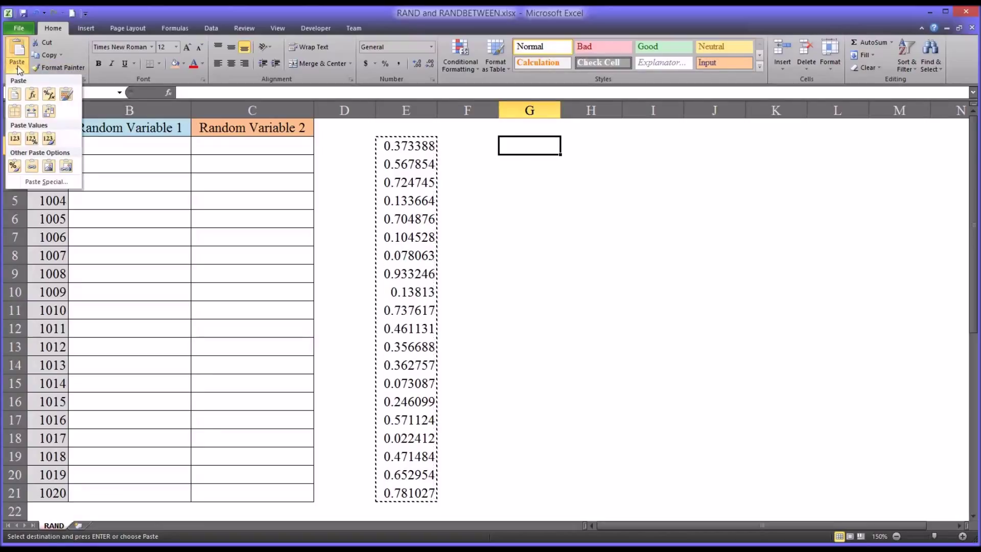
pyautogui.click(31, 140)
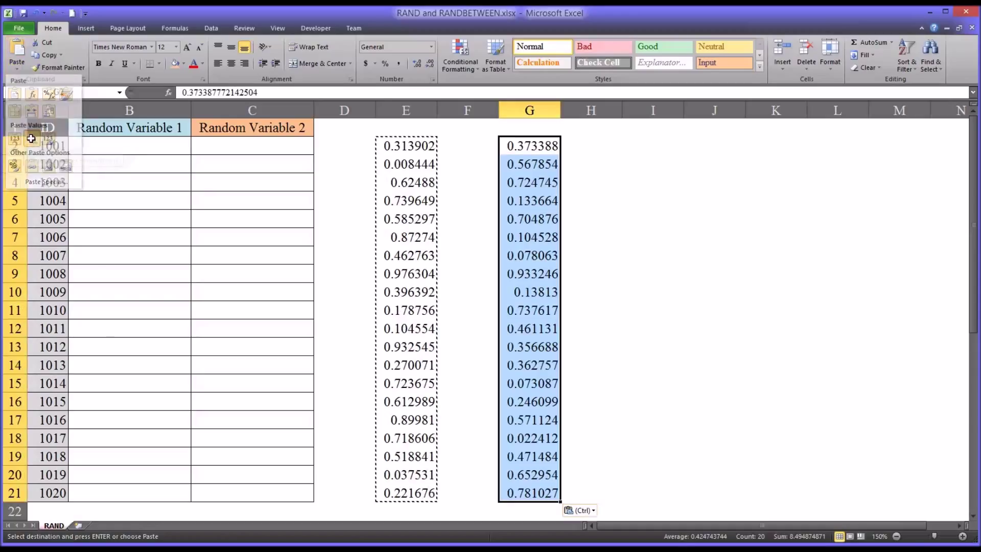
pyautogui.moveTo(401, 145); pyautogui.dragTo(391, 496)
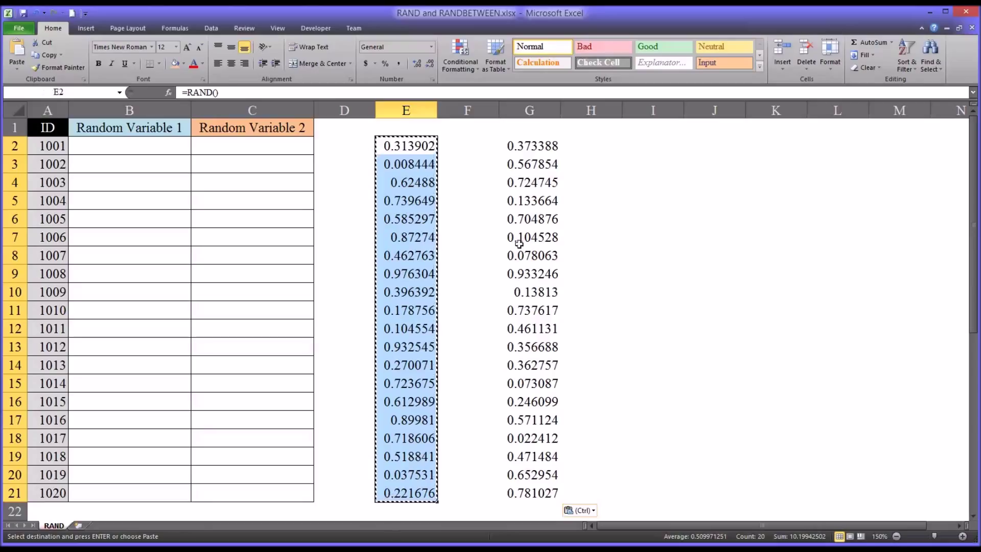
pyautogui.click(517, 155)
pyautogui.moveTo(518, 155); pyautogui.dragTo(516, 487)
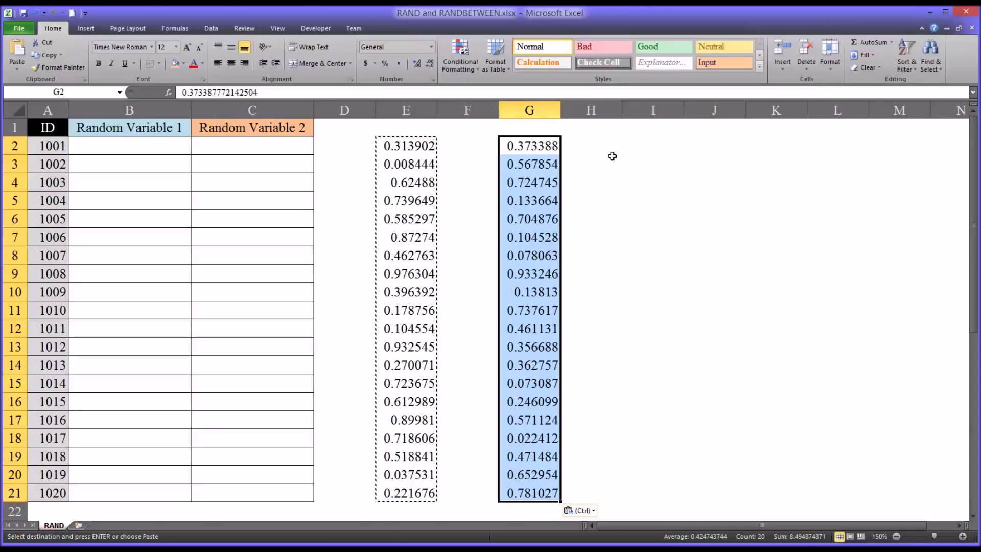
# Step: Enter 1 in I2 to recalculate column E and compare it with the fixed G values
pyautogui.click(638, 147)
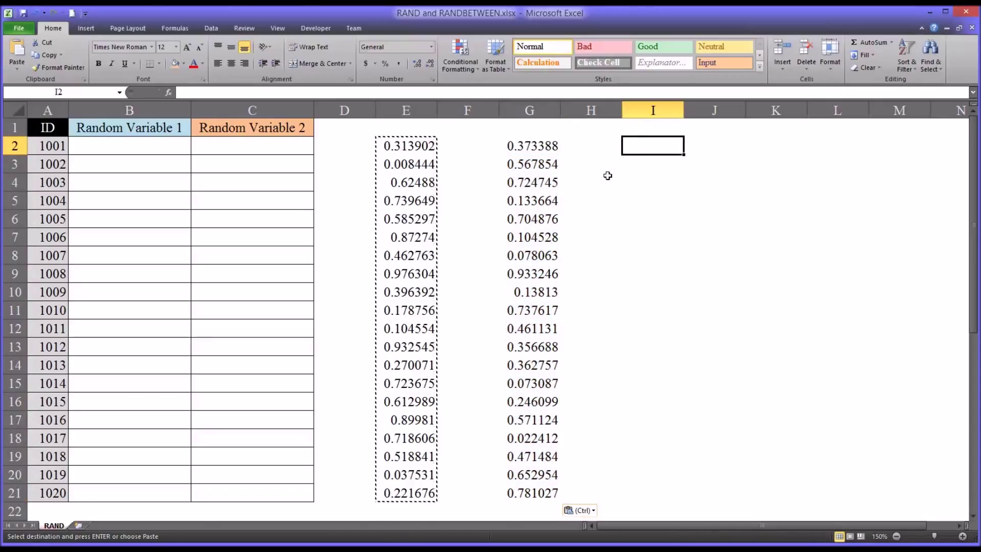
pyautogui.write('1')
pyautogui.press('Return')
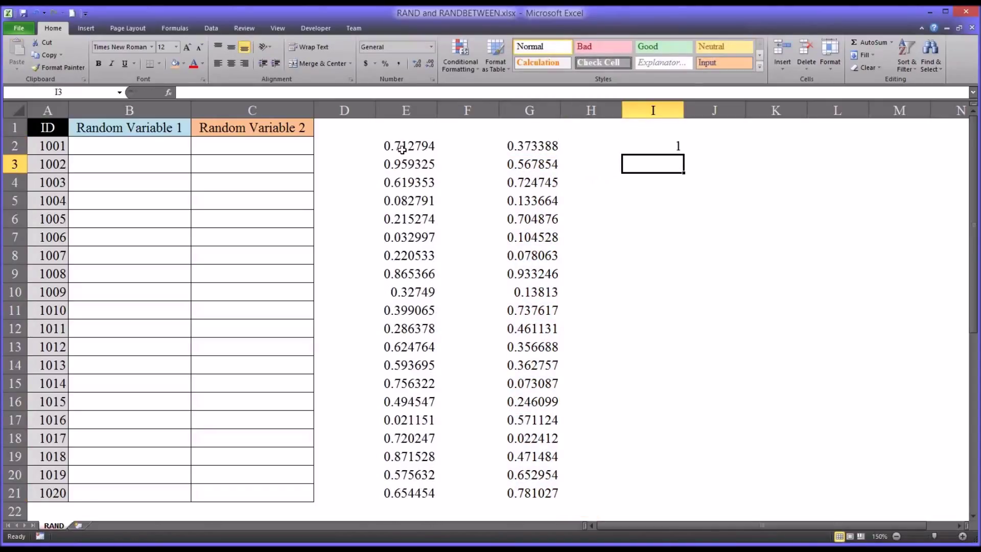
pyautogui.moveTo(402, 150); pyautogui.dragTo(400, 485)
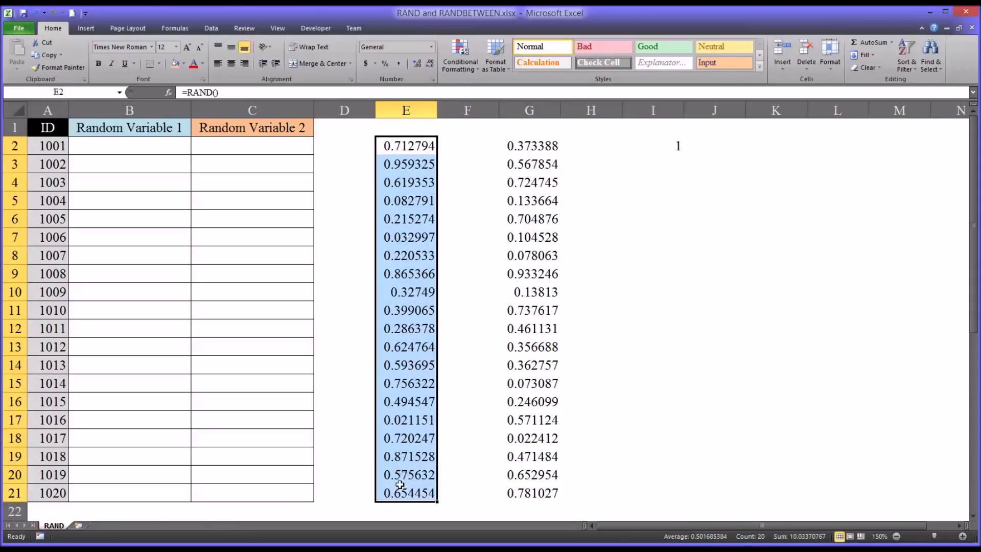
pyautogui.moveTo(516, 147); pyautogui.dragTo(532, 491)
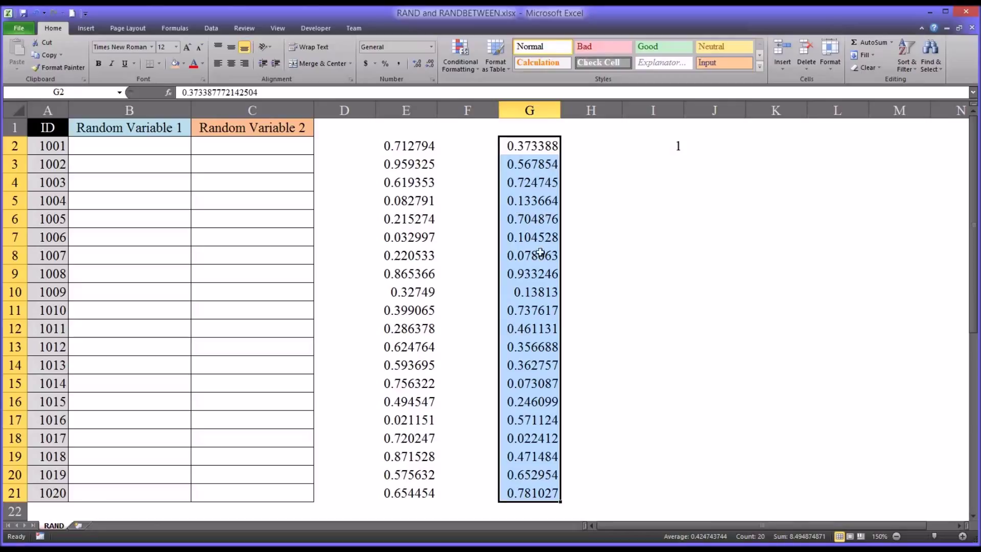
pyautogui.click(406, 112)
# Step: Delete column E with its RAND formulas
pyautogui.rightClick(405, 113)
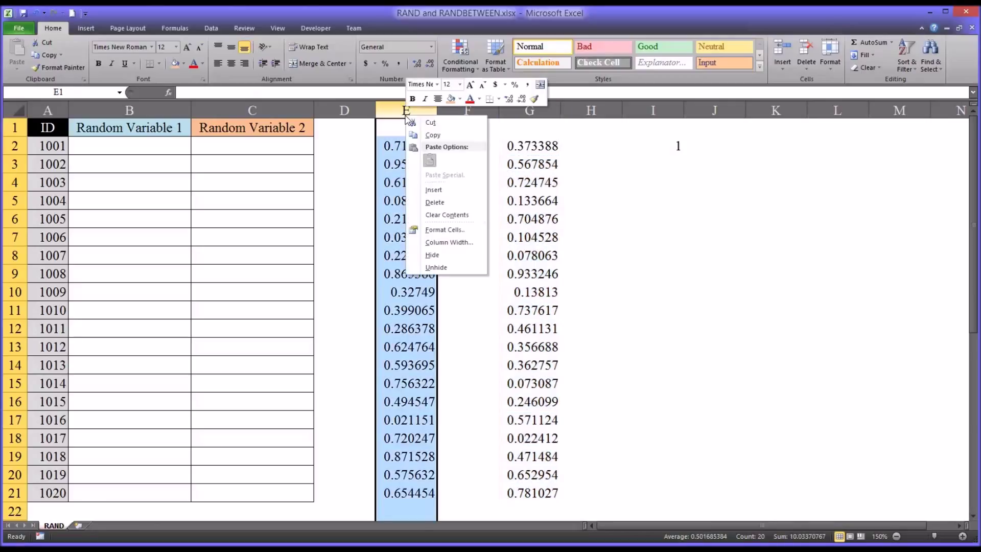
pyautogui.click(436, 203)
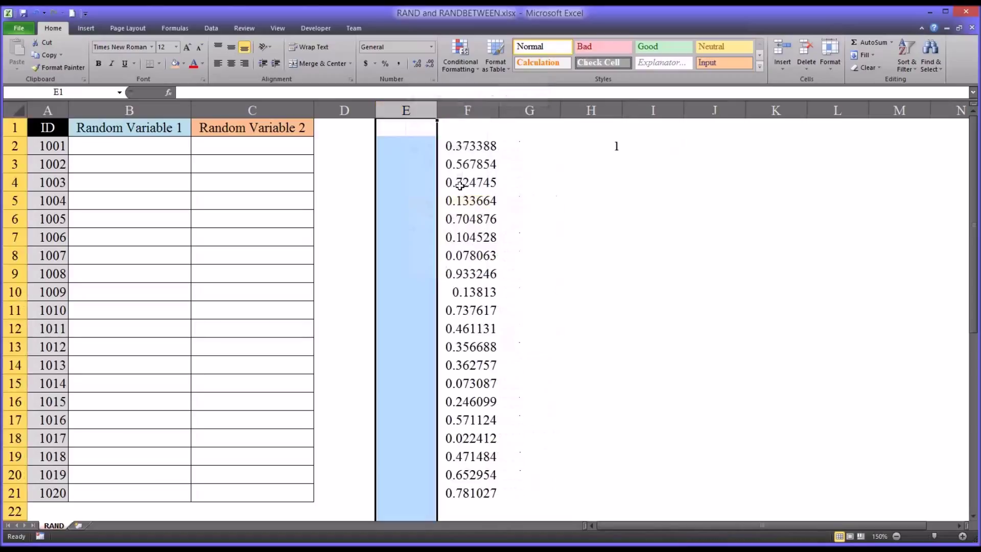
pyautogui.click(587, 147)
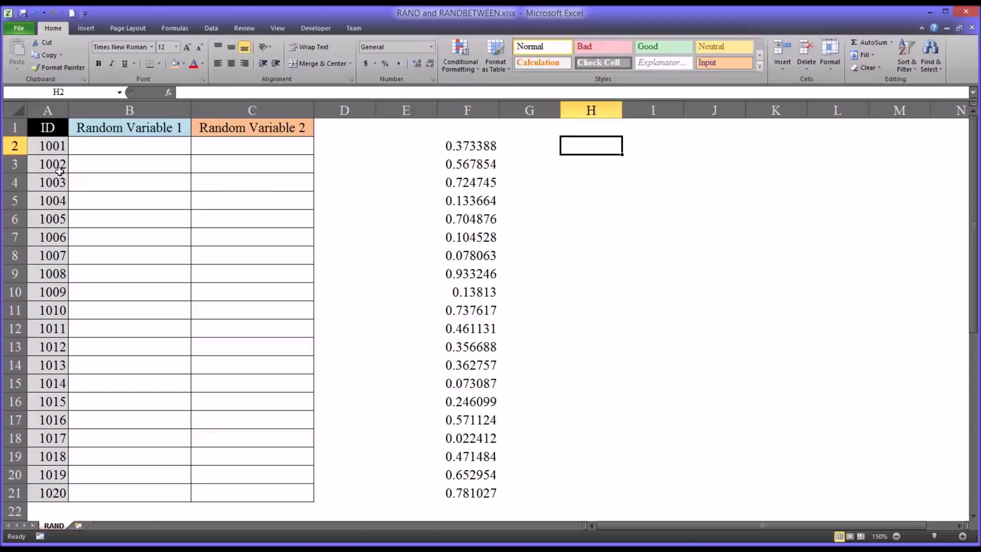
# Step: Copy the fixed values in F2:F21 into Random Variable 1 at B2
pyautogui.moveTo(15, 146); pyautogui.dragTo(22, 494)
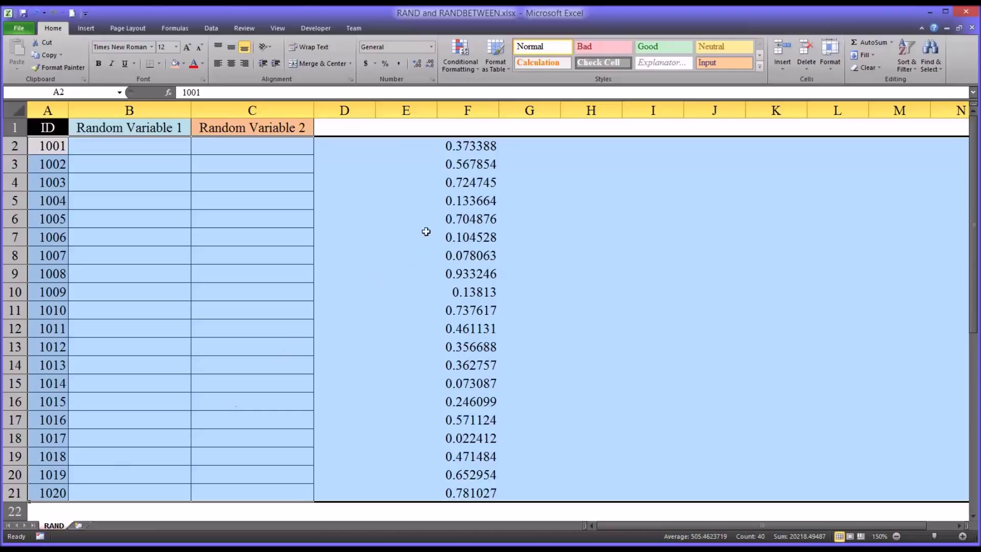
pyautogui.moveTo(453, 147); pyautogui.dragTo(466, 486)
pyautogui.hotkey('ctrl', 'c')
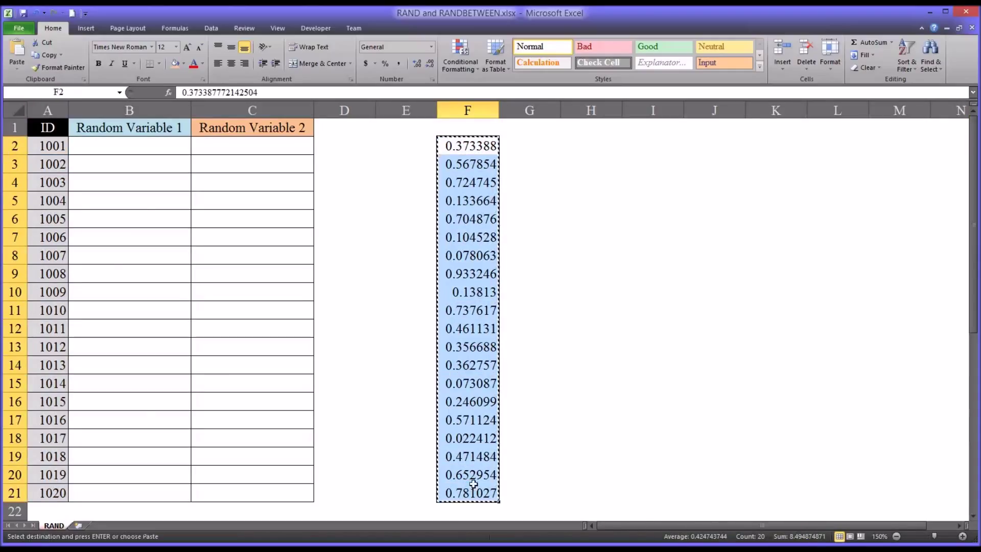
pyautogui.click(89, 148)
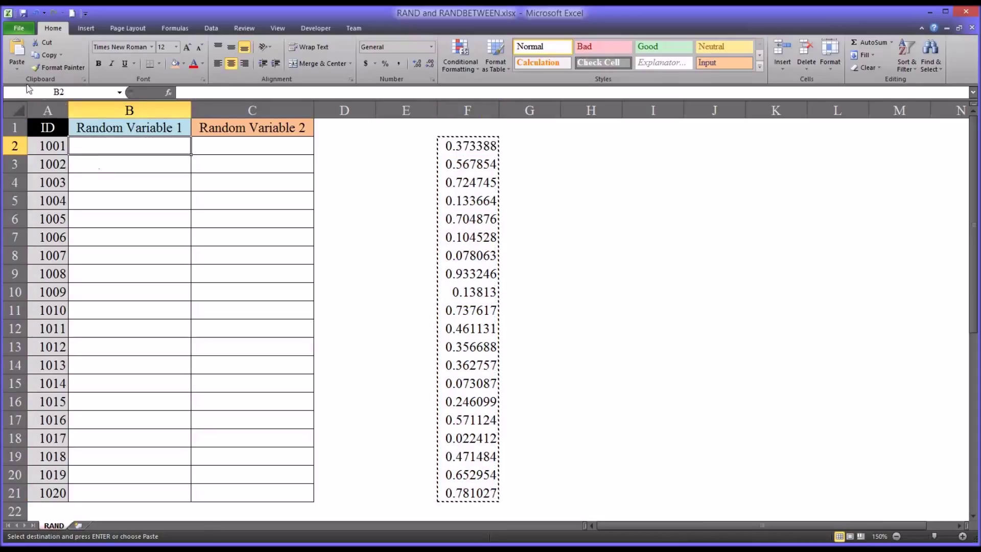
pyautogui.hotkey('ctrl', 'v')
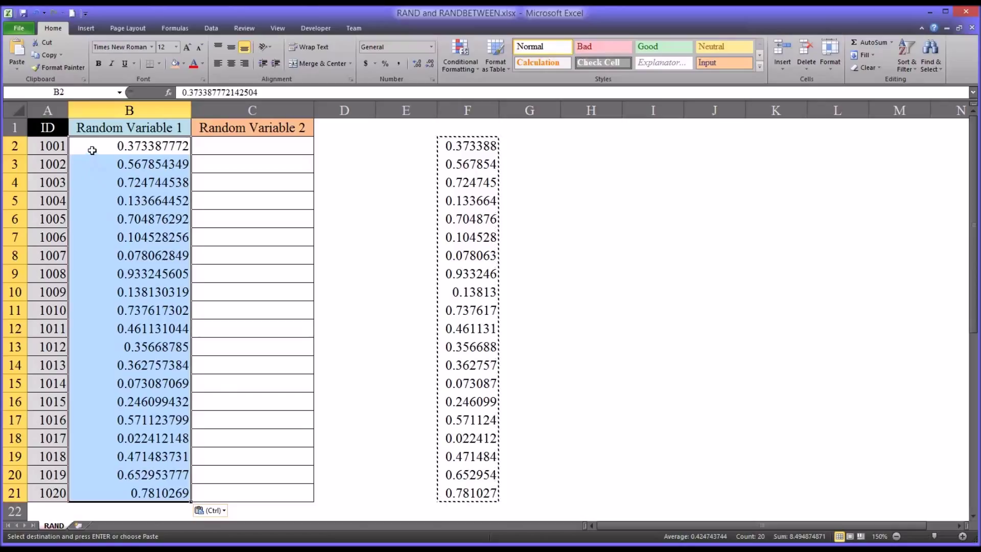
# Step: Sort Random Variable 1 smallest to largest, giving 0.022412148 in B2 and 0.933245605 in B21
pyautogui.moveTo(90, 147); pyautogui.dragTo(122, 493)
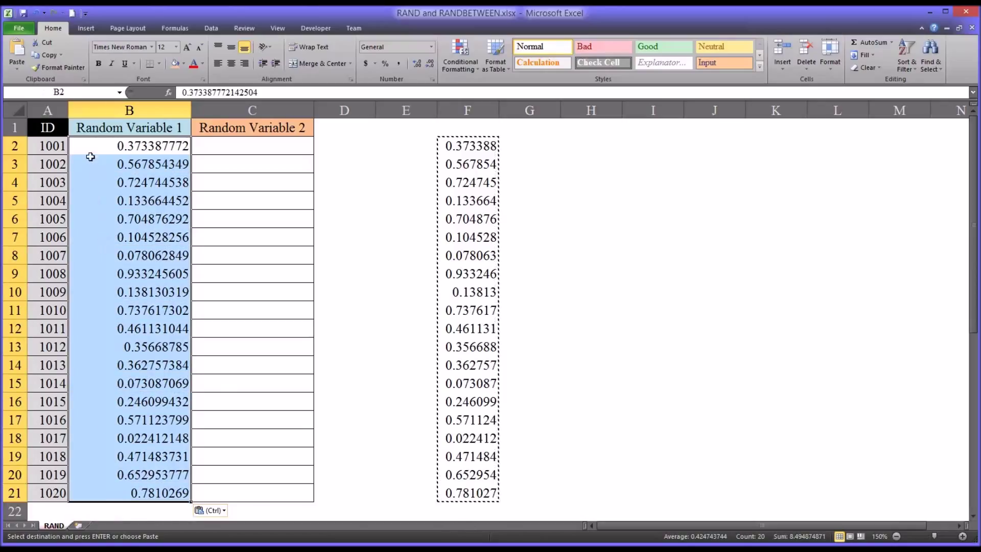
pyautogui.click(95, 111)
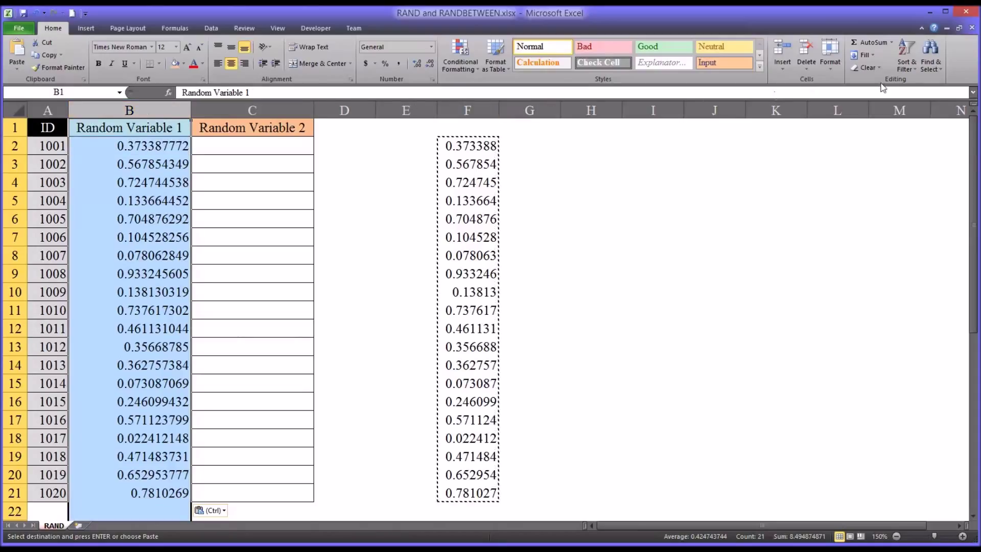
pyautogui.click(898, 69)
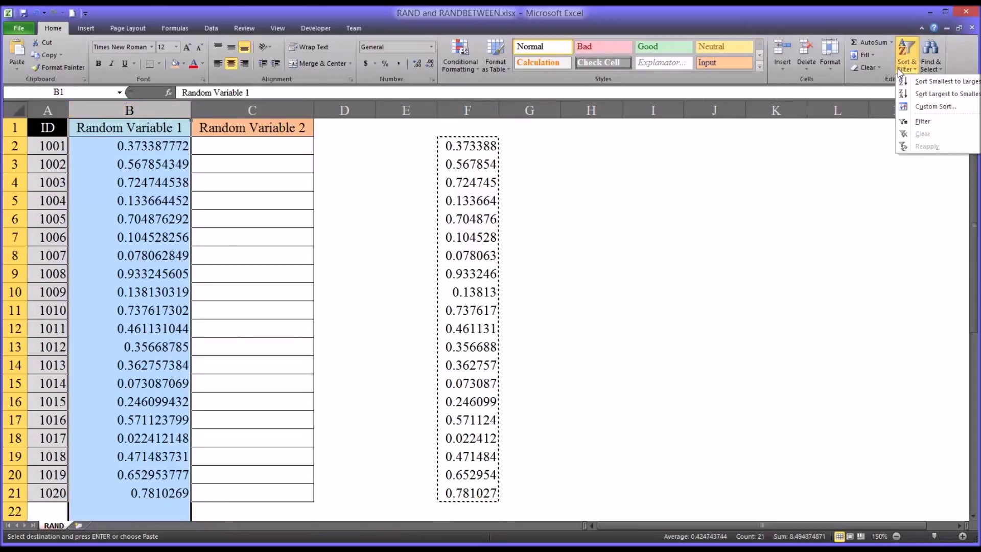
pyautogui.click(921, 83)
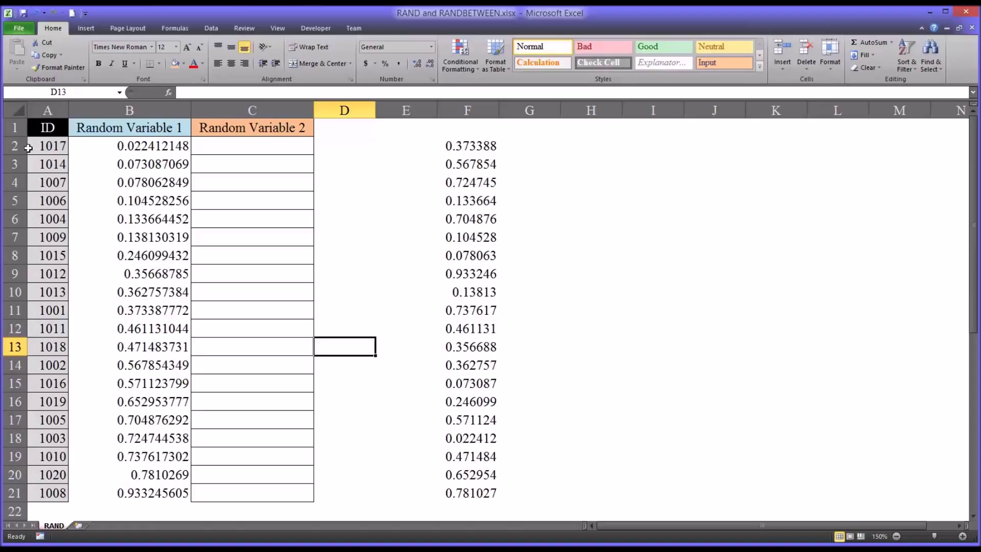
pyautogui.click(106, 149)
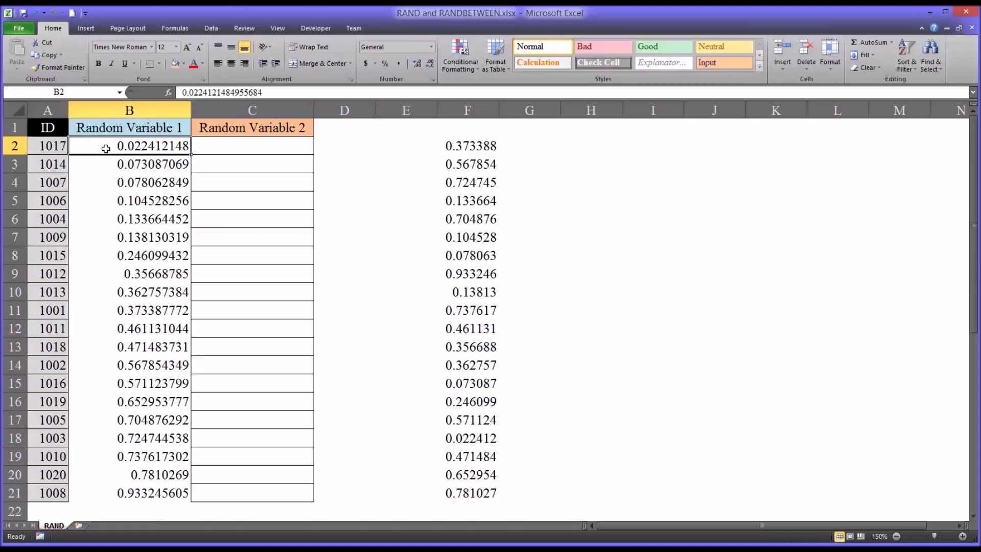
pyautogui.click(104, 496)
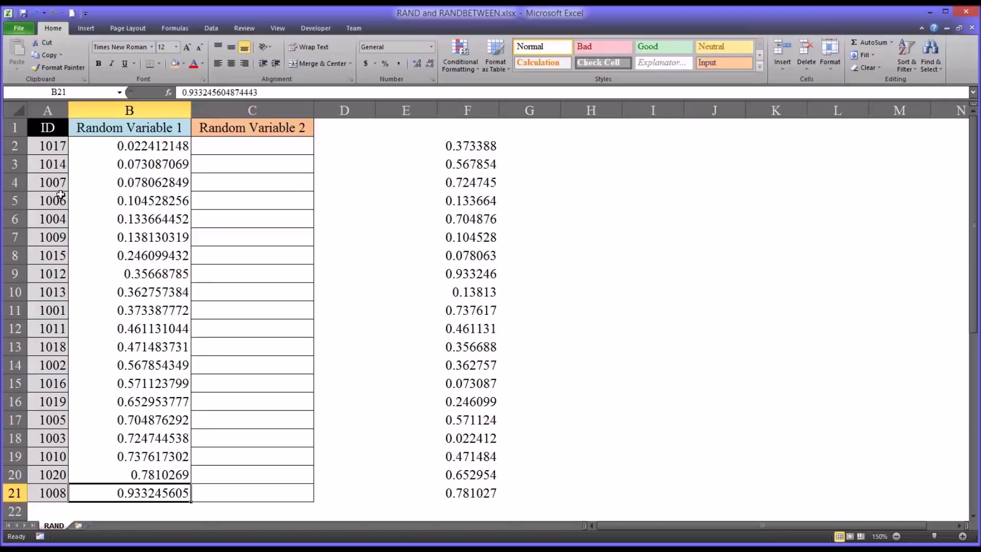
pyautogui.click(76, 150)
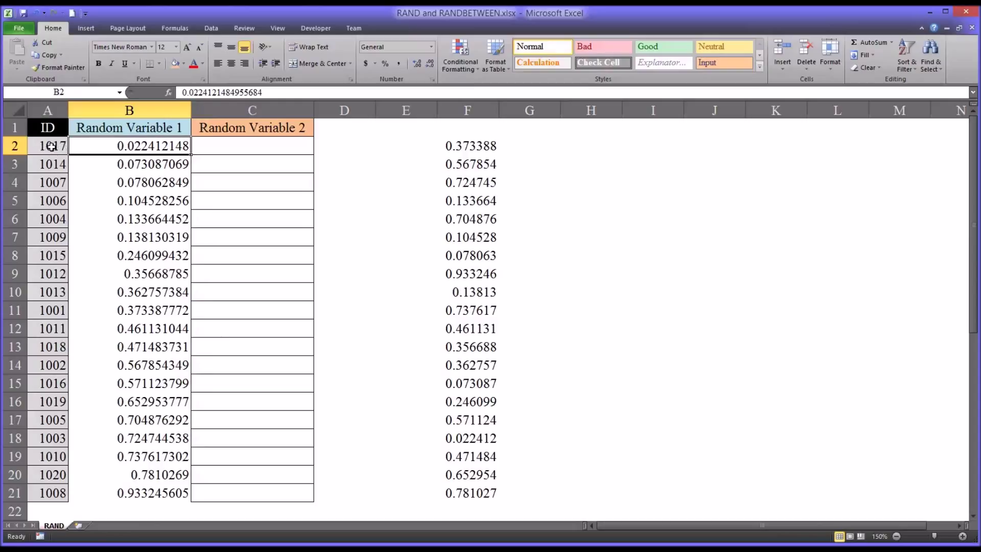
# Step: Compare the lower and upper halves of the sorted IDs, then undo with Ctrl+Z
pyautogui.moveTo(51, 146); pyautogui.dragTo(61, 309)
pyautogui.moveTo(50, 144); pyautogui.dragTo(99, 321)
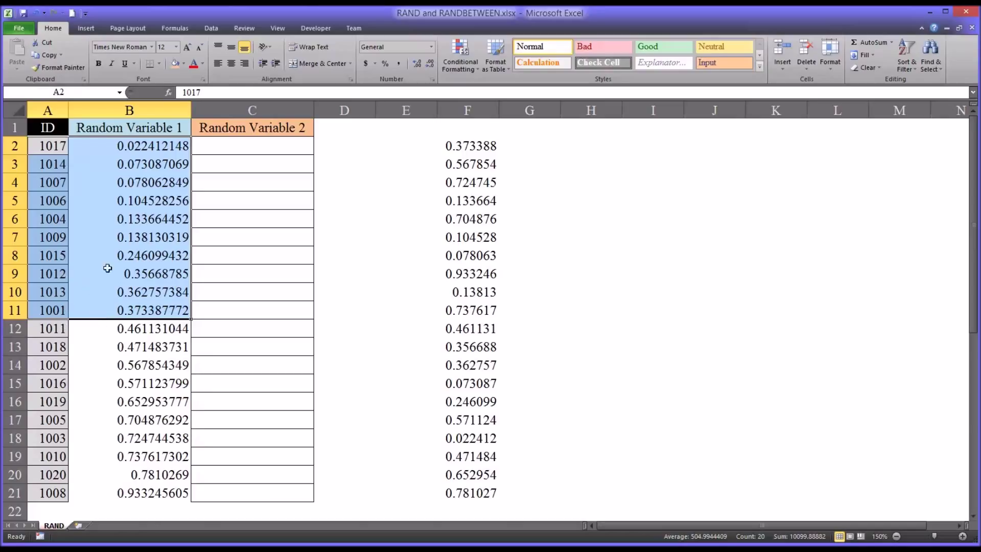
pyautogui.moveTo(57, 328); pyautogui.dragTo(93, 489)
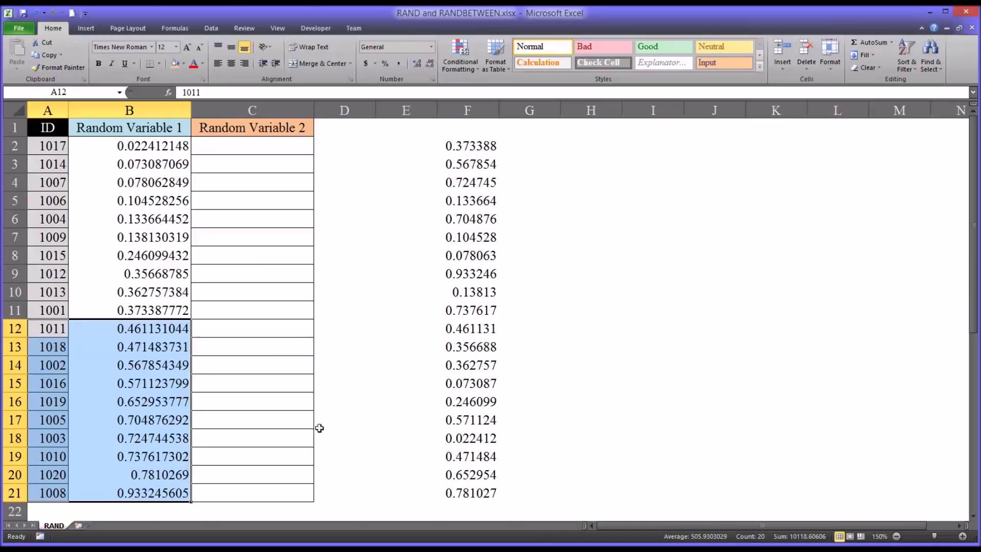
pyautogui.click(521, 151)
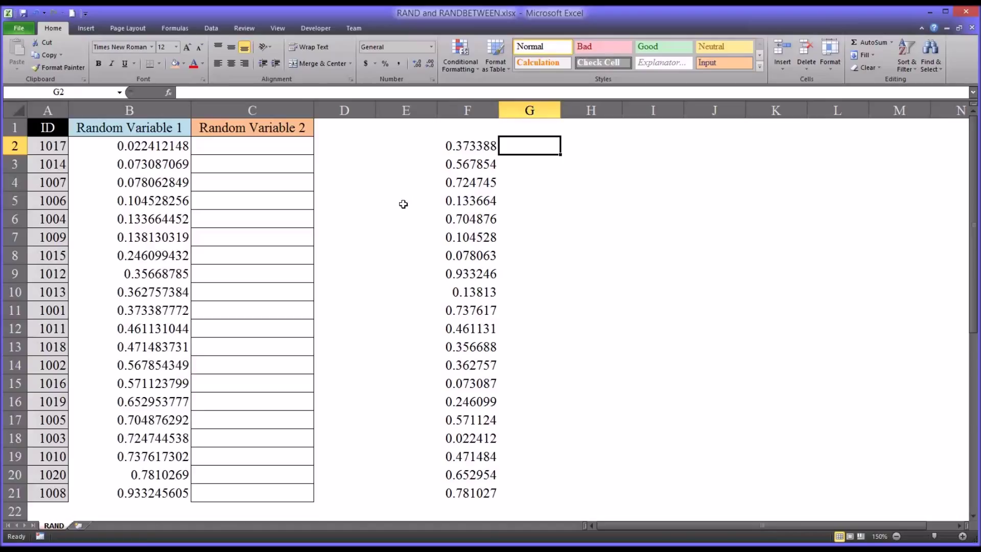
pyautogui.hotkey('ctrl', 'z')
pyautogui.hotkey('ctrl', 'z')
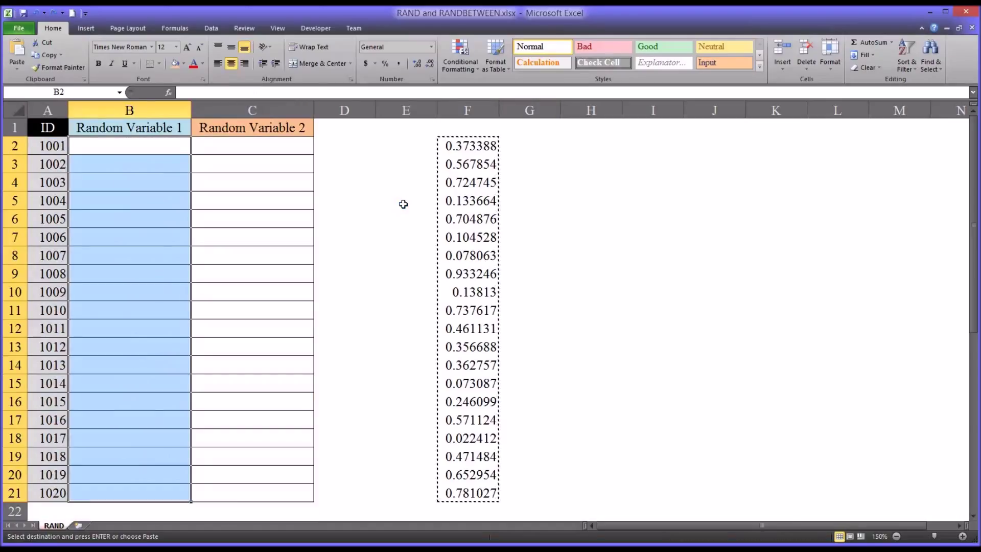
# Step: Enter =F2*100 in G2 after reviewing the values in F2:F21
pyautogui.click(489, 147)
pyautogui.moveTo(489, 148); pyautogui.dragTo(456, 488)
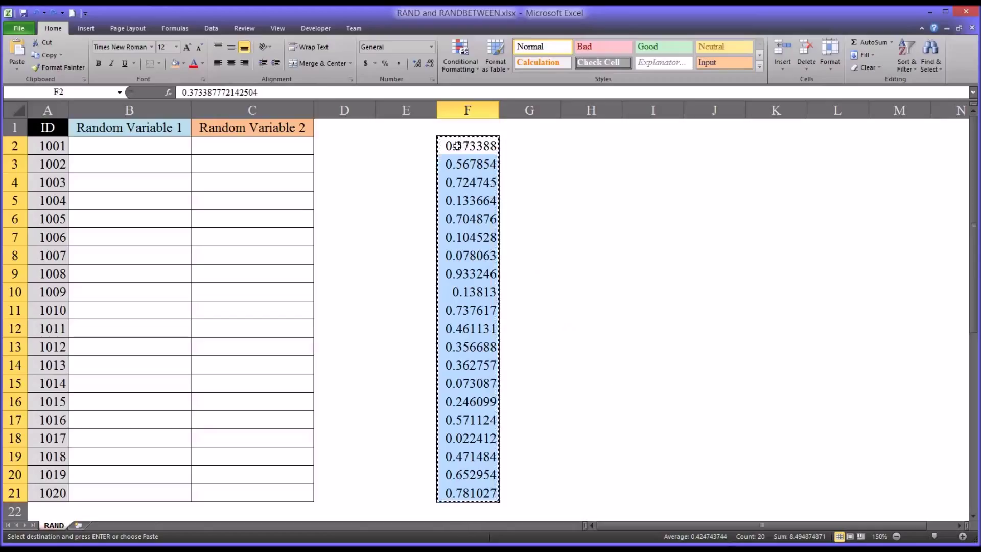
pyautogui.moveTo(452, 146); pyautogui.dragTo(471, 494)
pyautogui.click(528, 151)
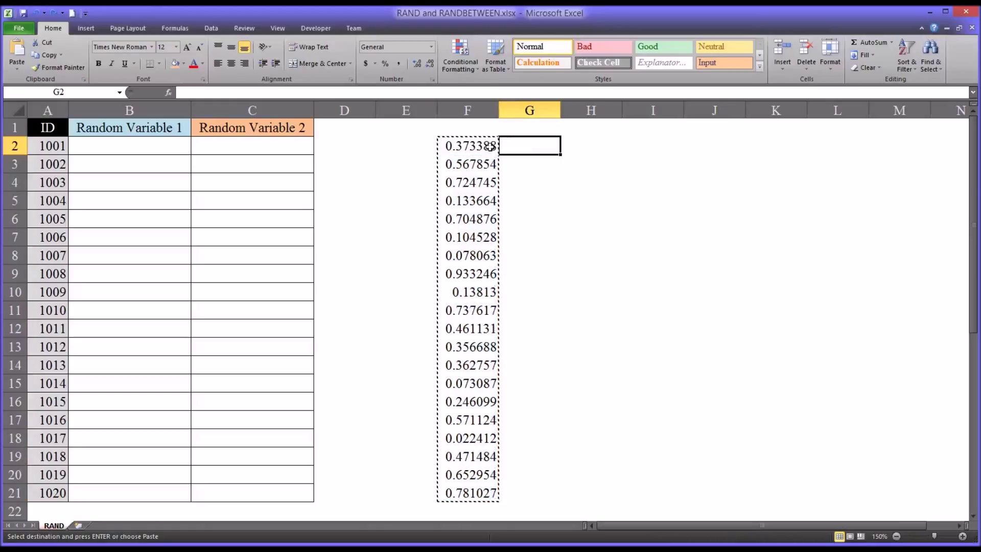
pyautogui.write('=')
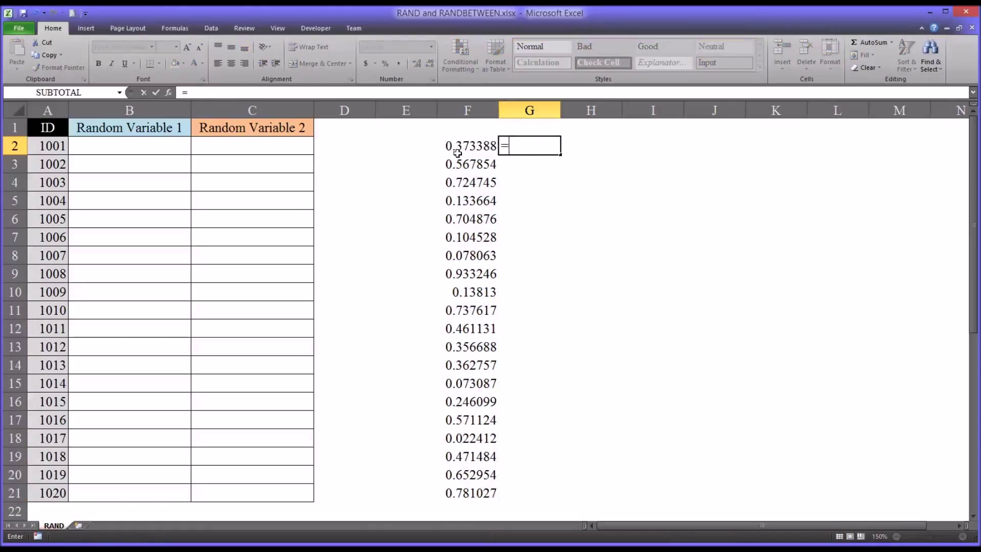
pyautogui.click(455, 147)
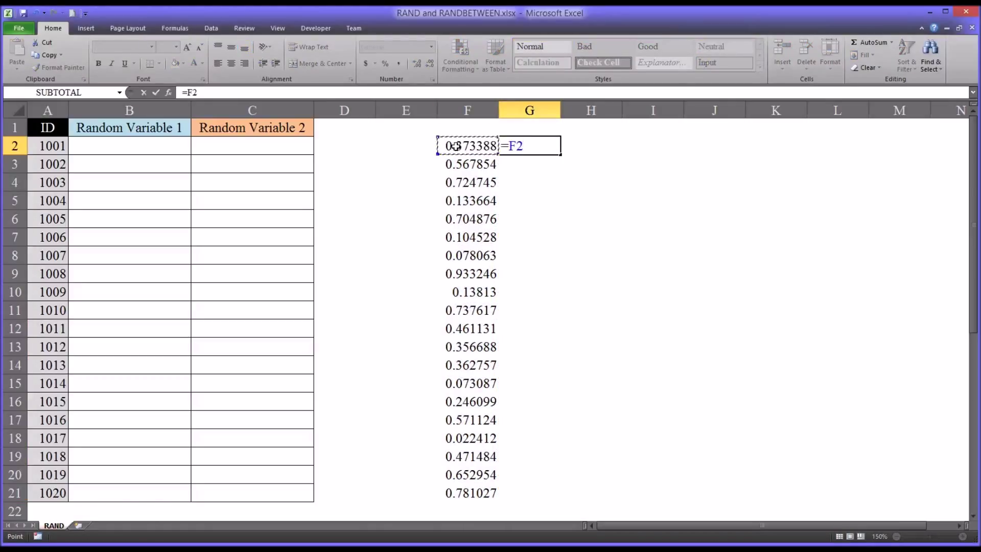
pyautogui.write('*100')
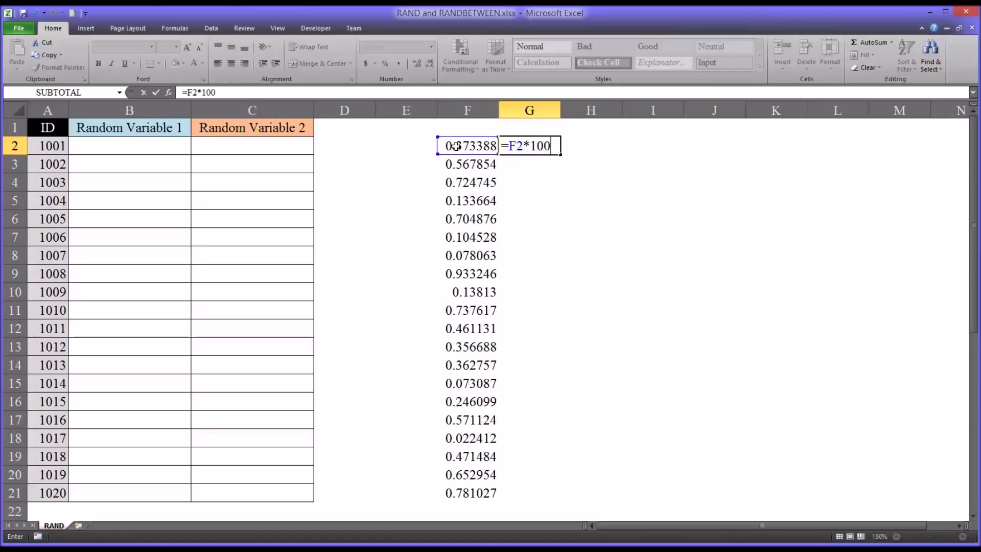
pyautogui.press('Return')
# Step: Fill the ×100 formula down to G21 and copy G2:G21
pyautogui.click(536, 152)
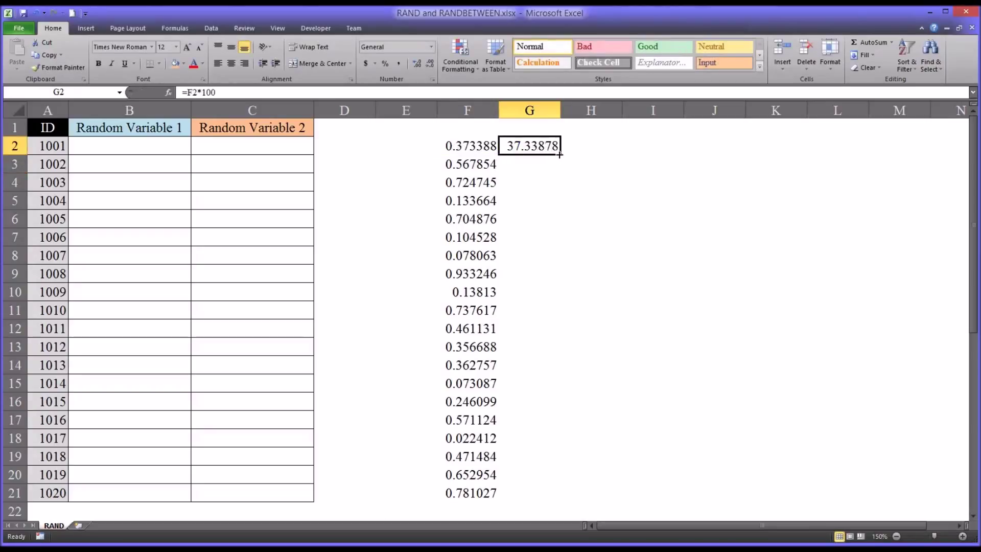
pyautogui.moveTo(561, 154); pyautogui.dragTo(542, 498)
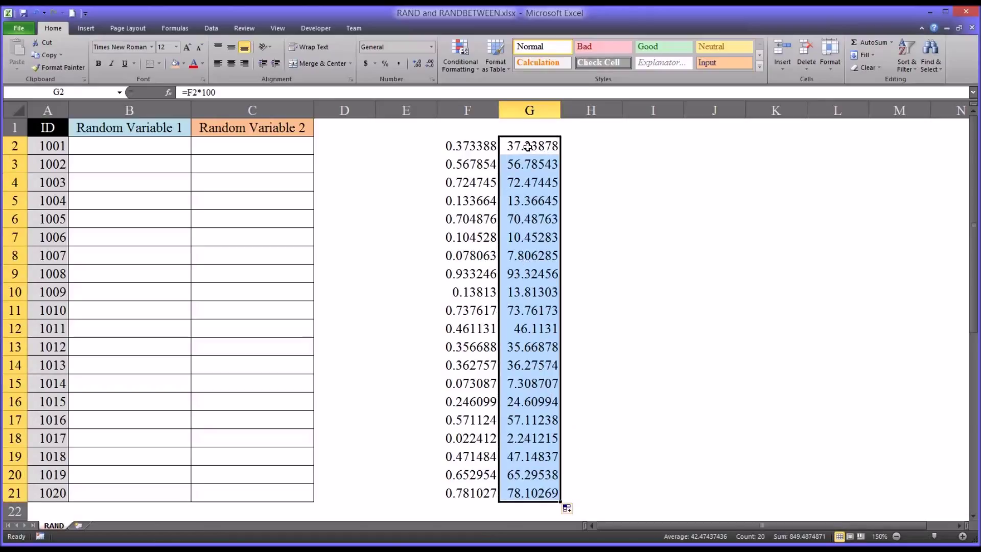
pyautogui.moveTo(514, 147); pyautogui.dragTo(533, 485)
pyautogui.hotkey('ctrl', 'c')
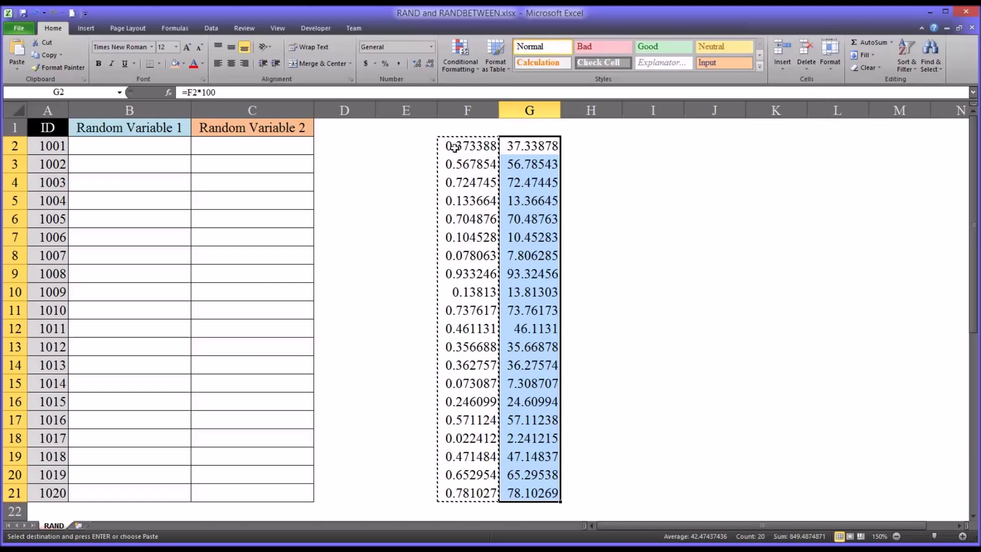
# Step: Paste the copied values only into Random Variable 1 at B2:B21
pyautogui.moveTo(454, 148); pyautogui.dragTo(456, 488)
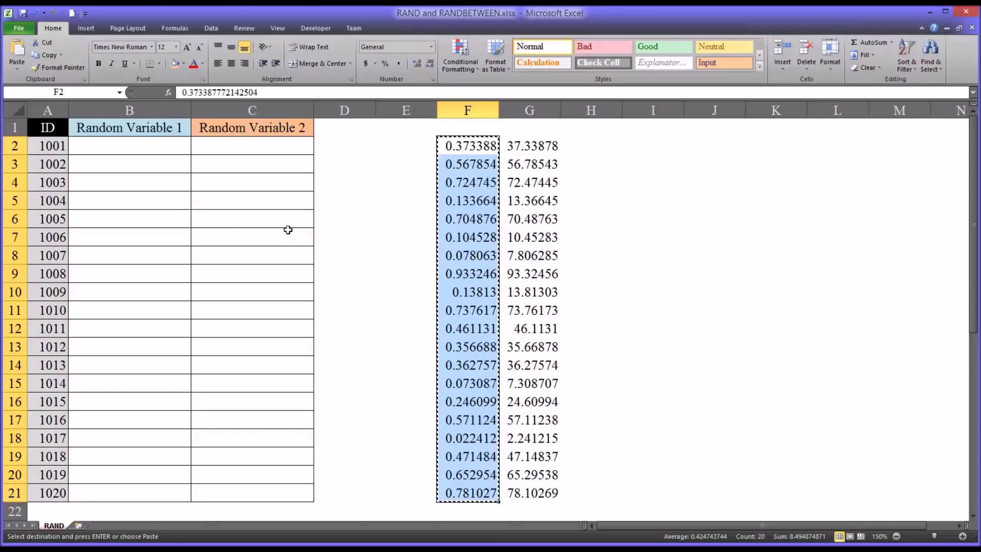
pyautogui.click(131, 149)
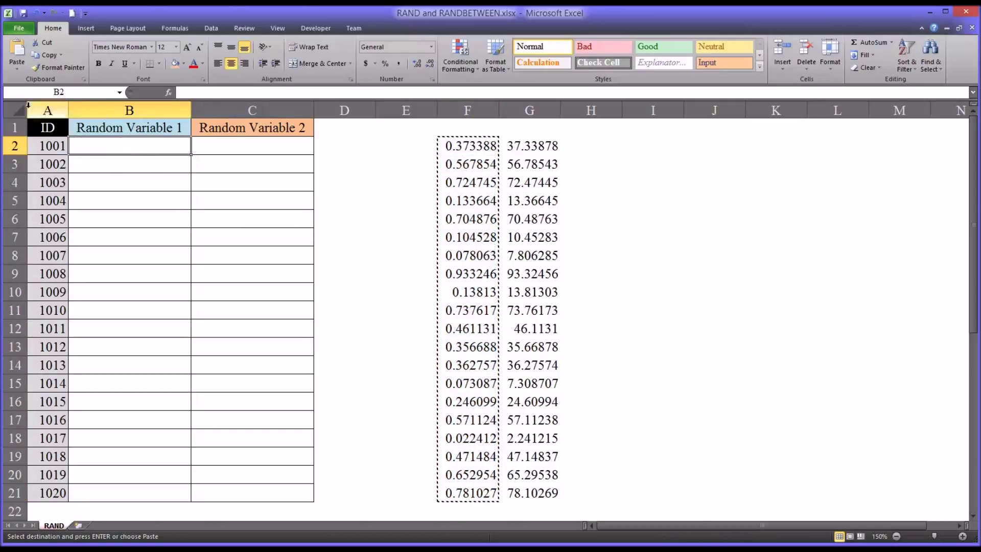
pyautogui.click(17, 67)
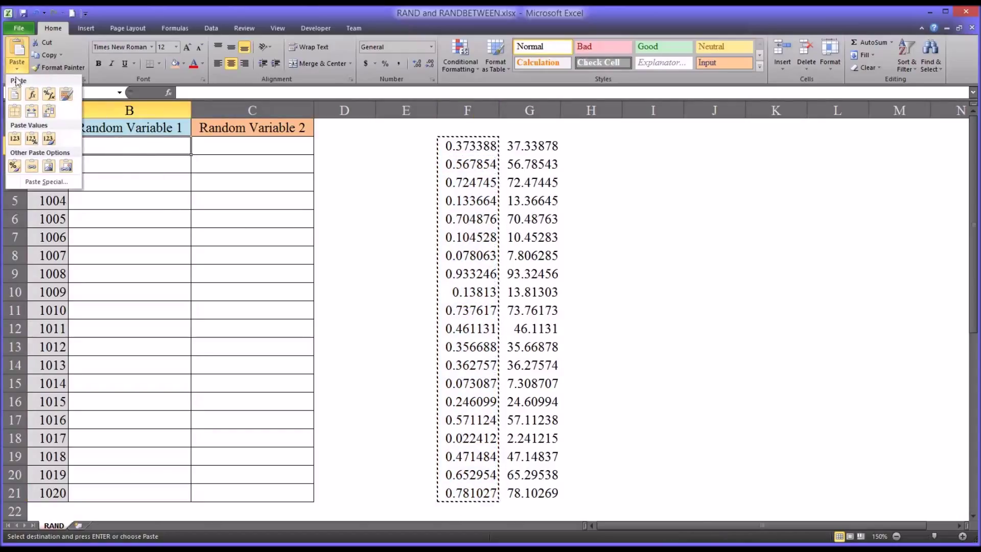
pyautogui.click(15, 139)
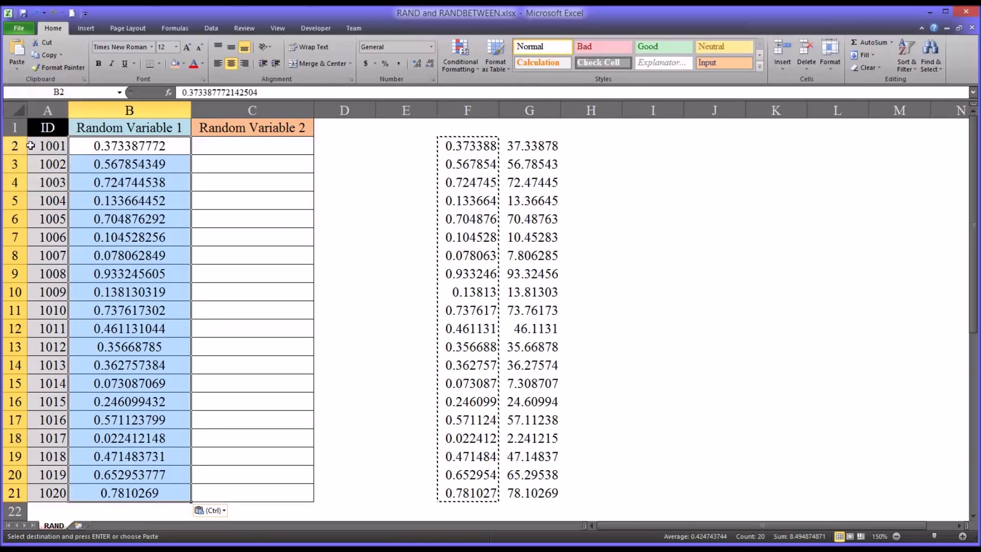
pyautogui.click(200, 182)
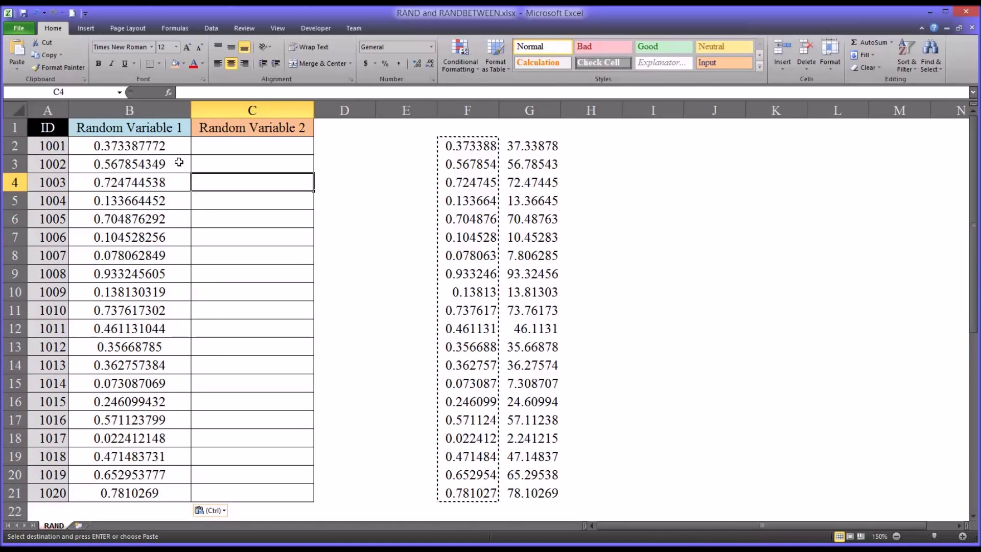
pyautogui.moveTo(101, 145); pyautogui.dragTo(110, 457)
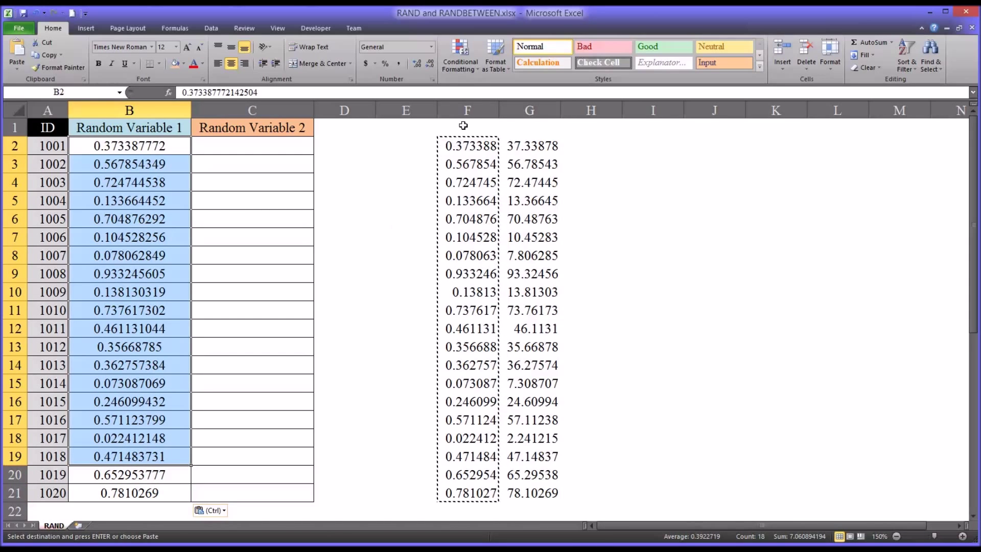
# Step: Delete the helper columns F and G
pyautogui.moveTo(467, 110); pyautogui.dragTo(512, 110)
pyautogui.rightClick(515, 116)
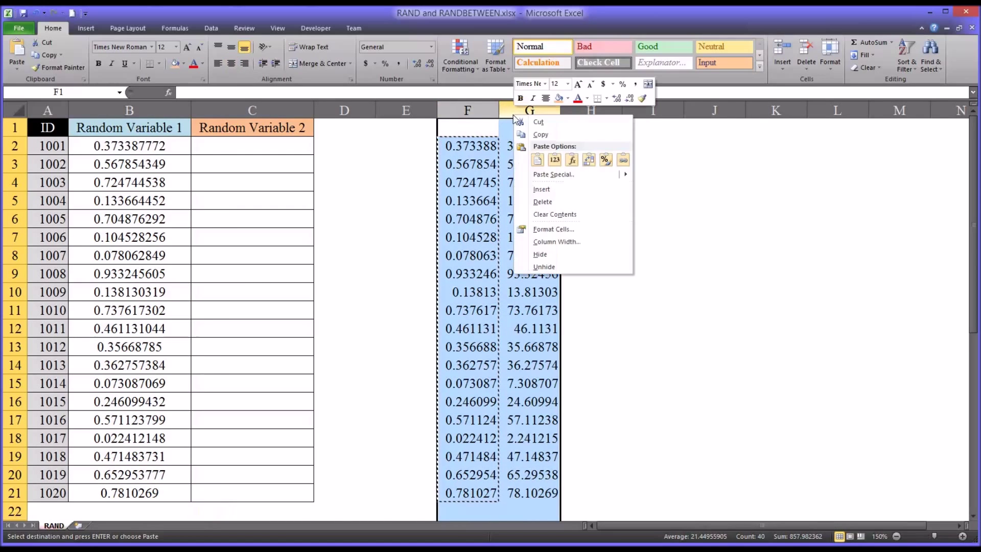
pyautogui.click(543, 202)
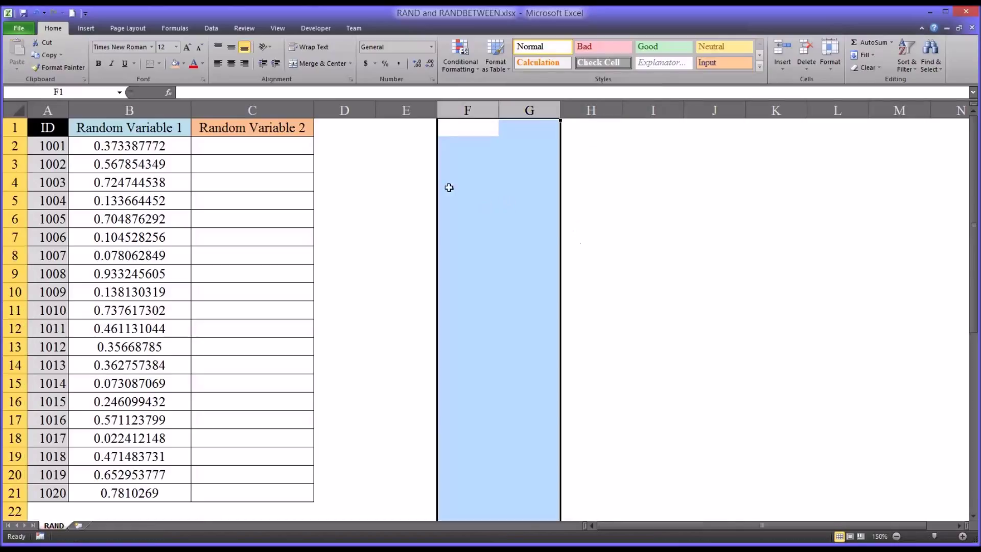
pyautogui.click(422, 156)
# Step: Enter =RANDBETWEEN(0,100) in E2 and fill it down to E21
pyautogui.click(409, 147)
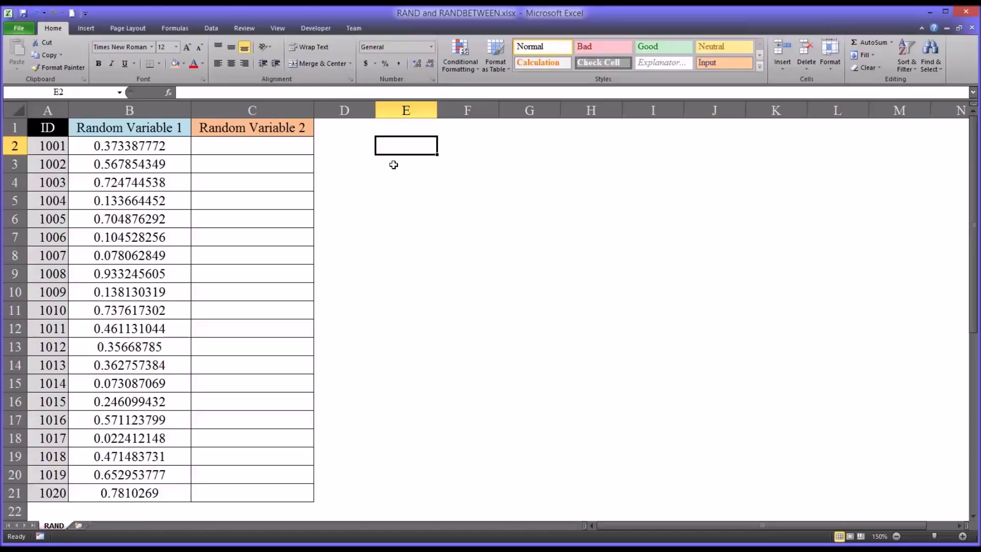
pyautogui.write('=rand')
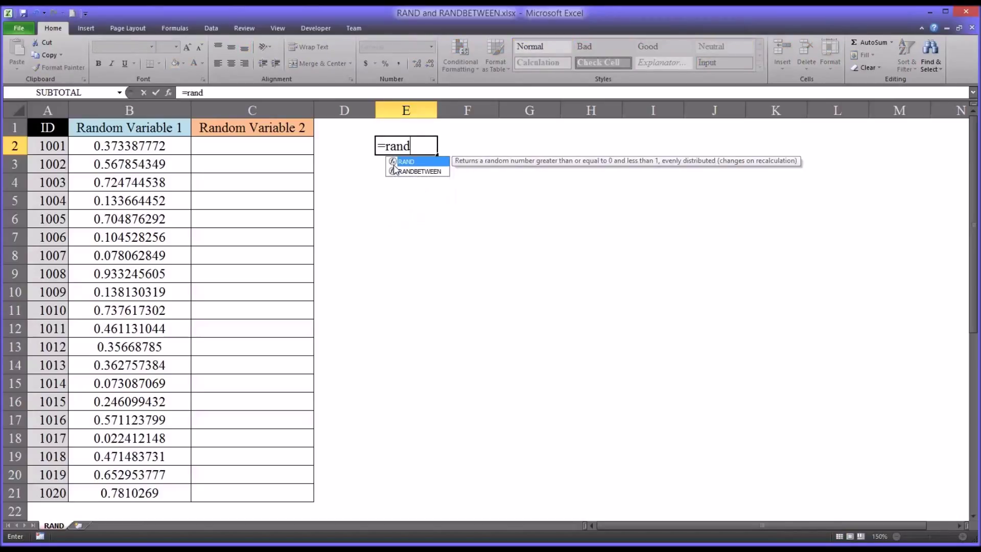
pyautogui.click(409, 171)
pyautogui.doubleClick(409, 171)
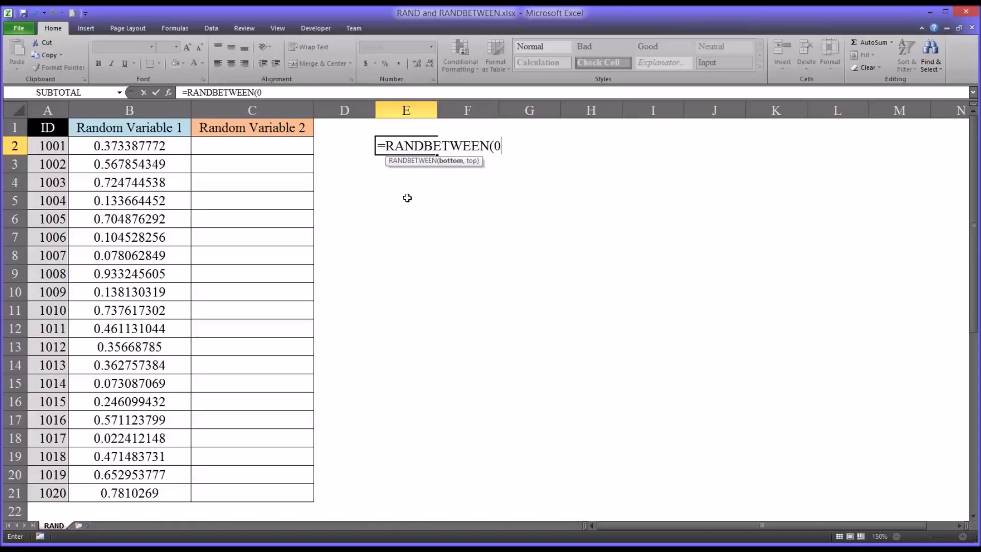
pyautogui.write(',100')
pyautogui.press('Return')
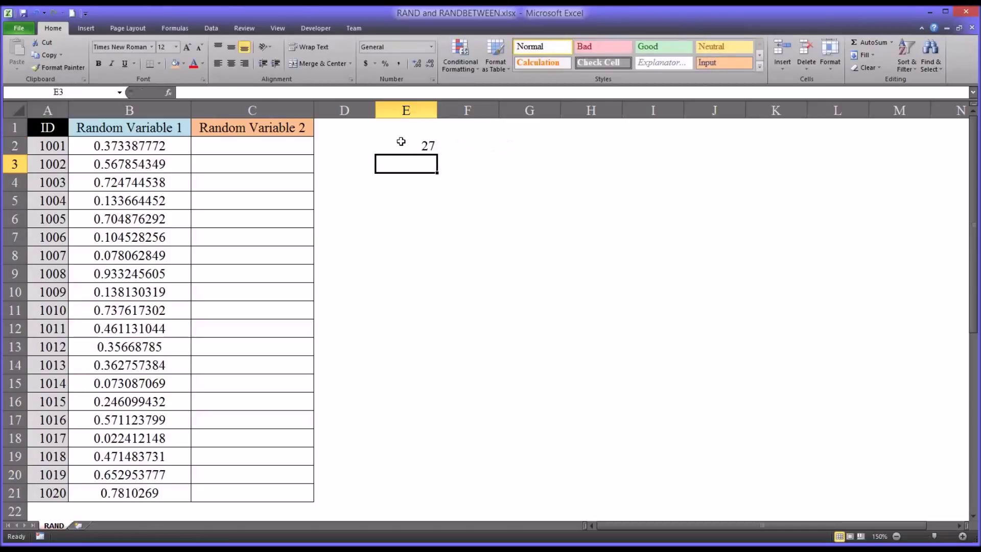
pyautogui.click(402, 142)
pyautogui.moveTo(438, 155); pyautogui.dragTo(427, 500)
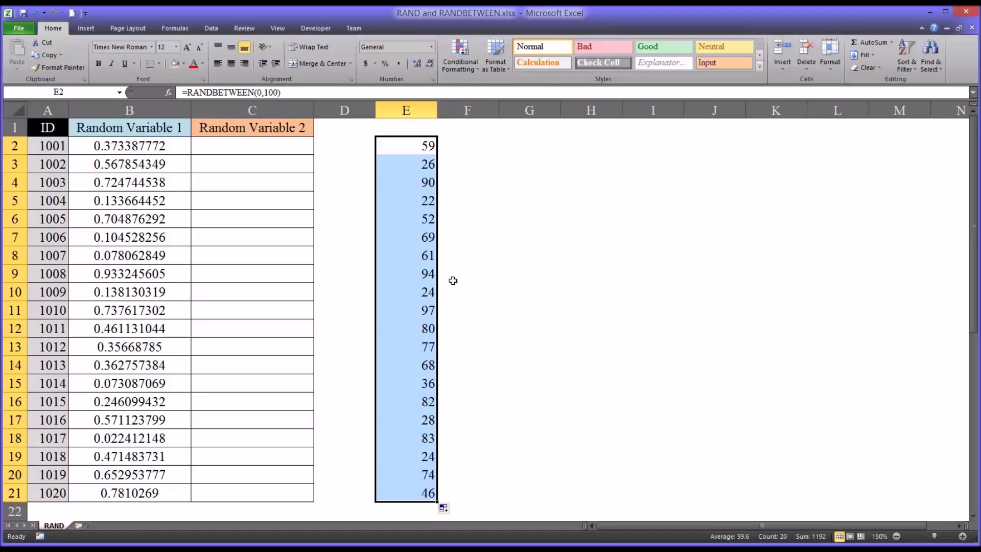
# Step: Enter 0 in G2 so the whole numbers recalculate
pyautogui.click(520, 149)
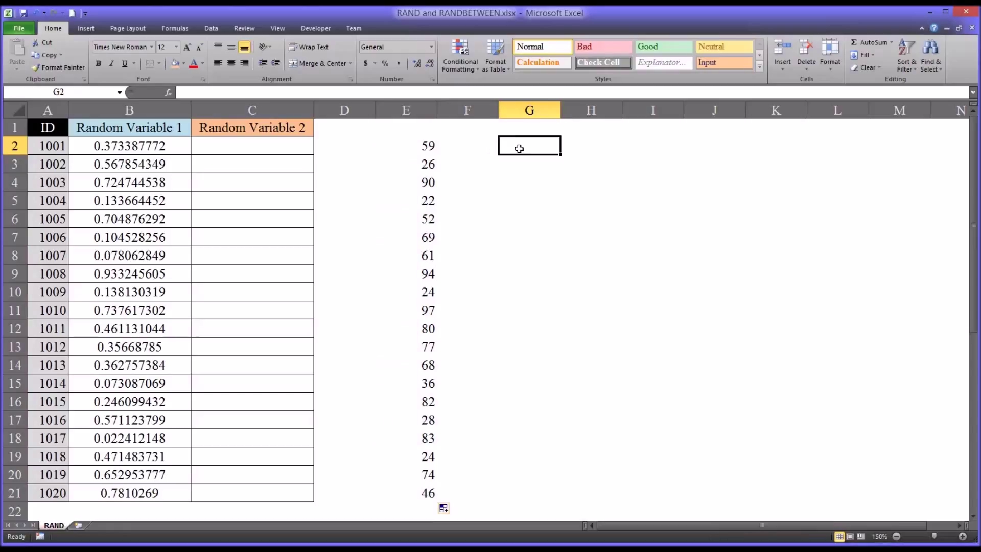
pyautogui.write('0')
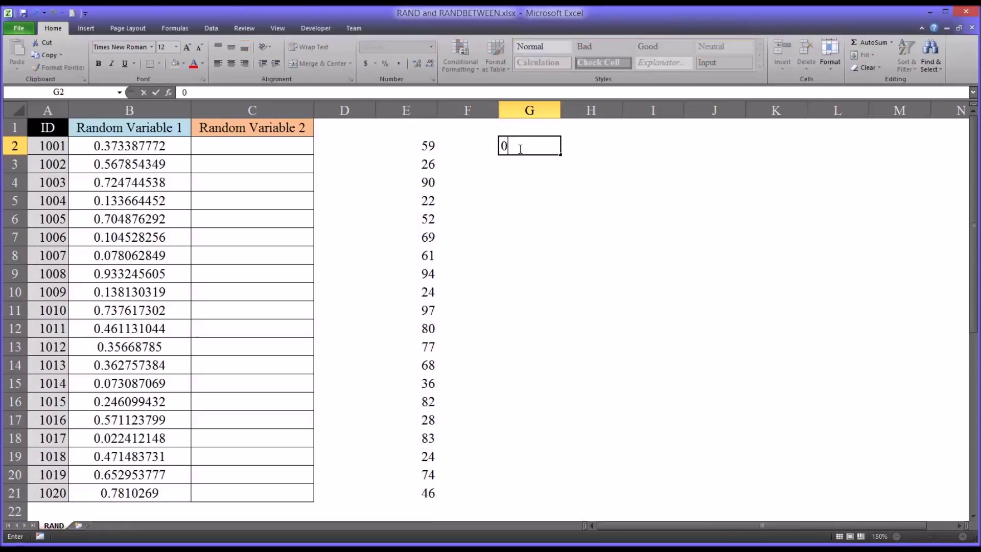
pyautogui.press('Return')
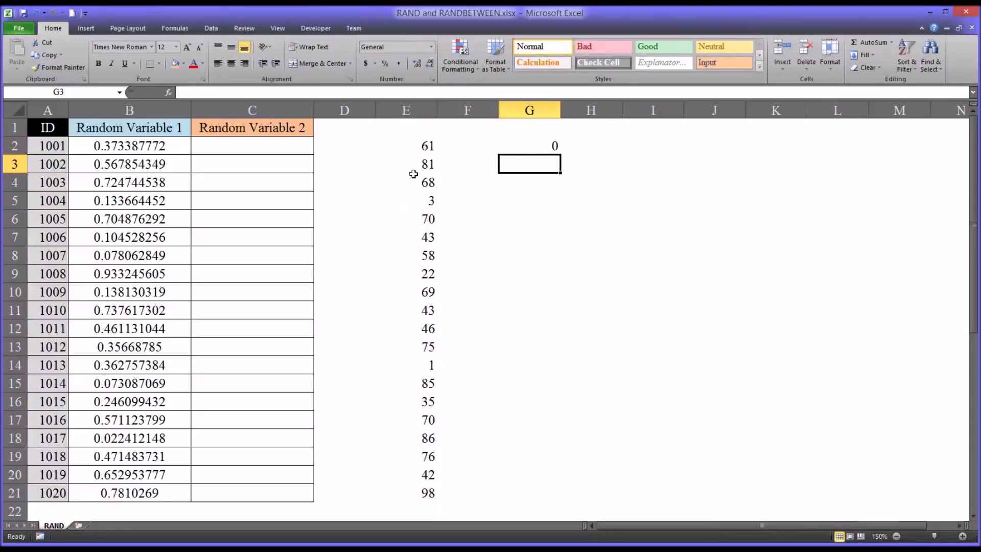
pyautogui.click(519, 151)
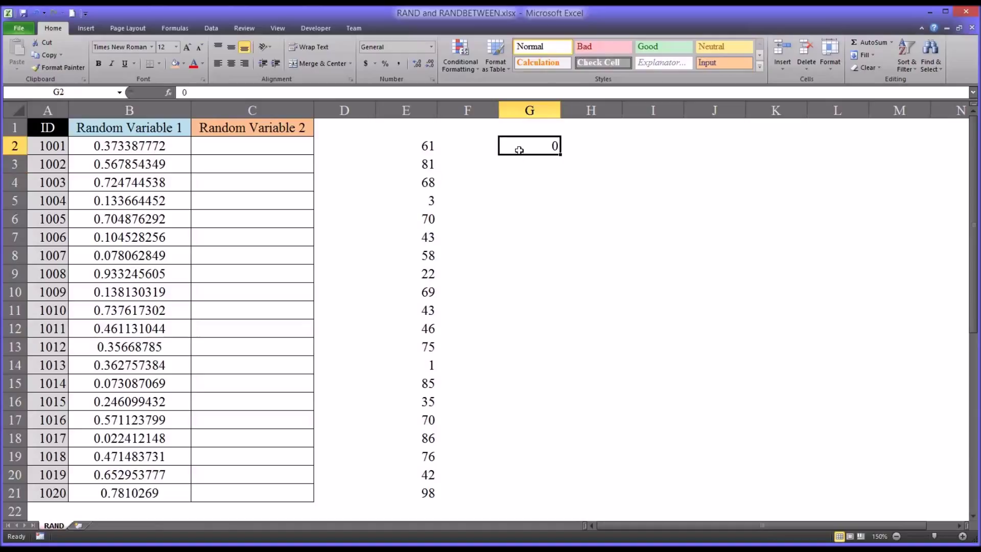
# Step: Copy E2:E21 and paste the whole numbers as fixed values into G2:G21
pyautogui.press('F9')
pyautogui.press('Return')
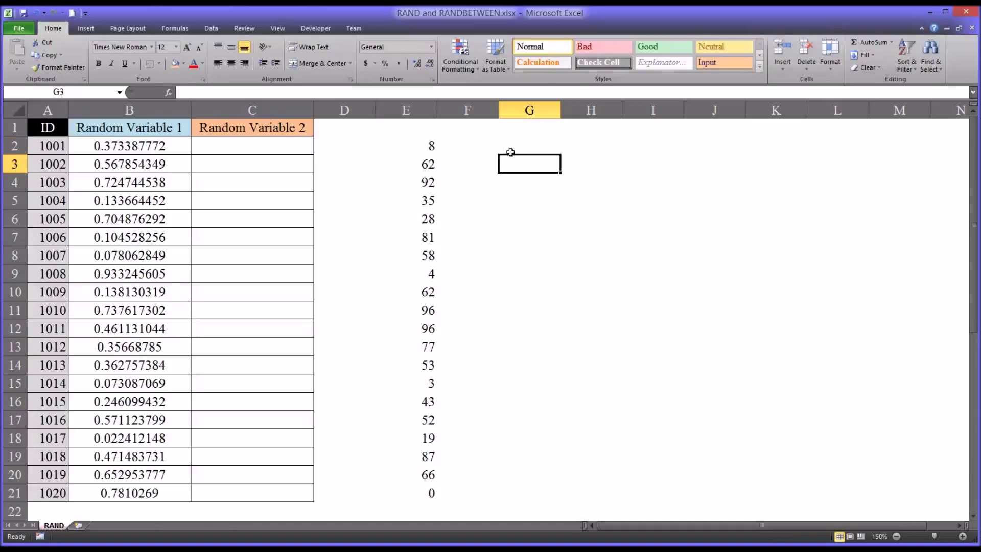
pyautogui.moveTo(423, 149); pyautogui.dragTo(420, 495)
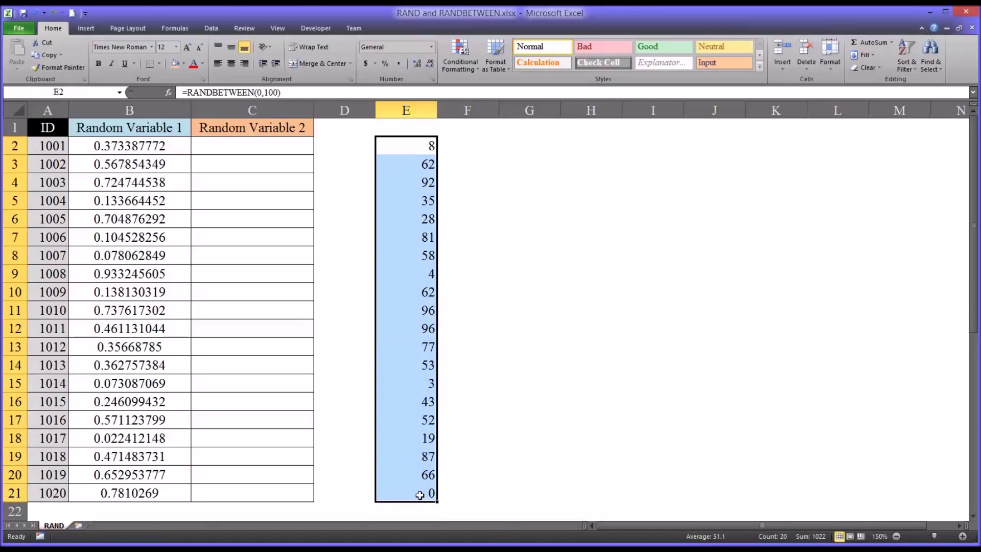
pyautogui.hotkey('ctrl', 'c')
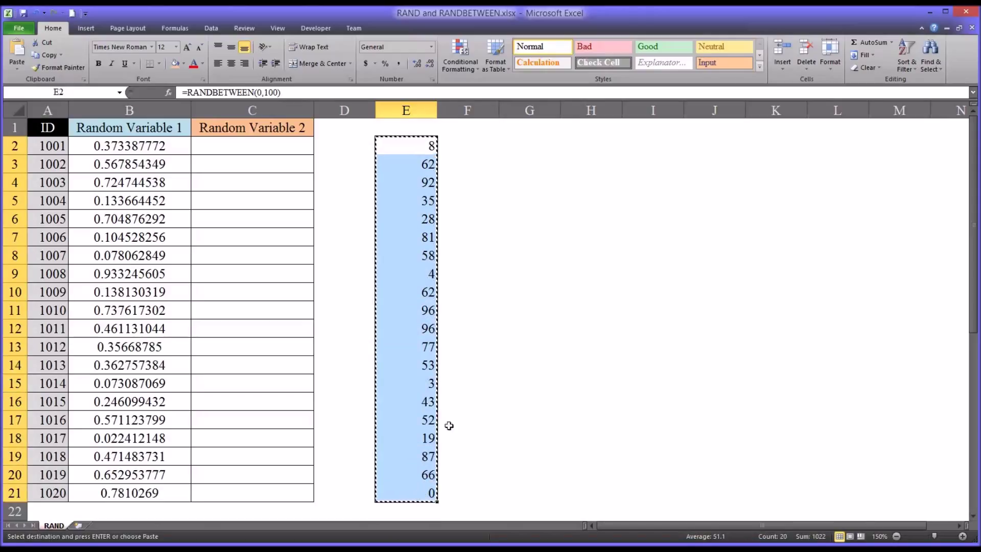
pyautogui.click(519, 149)
pyautogui.click(15, 68)
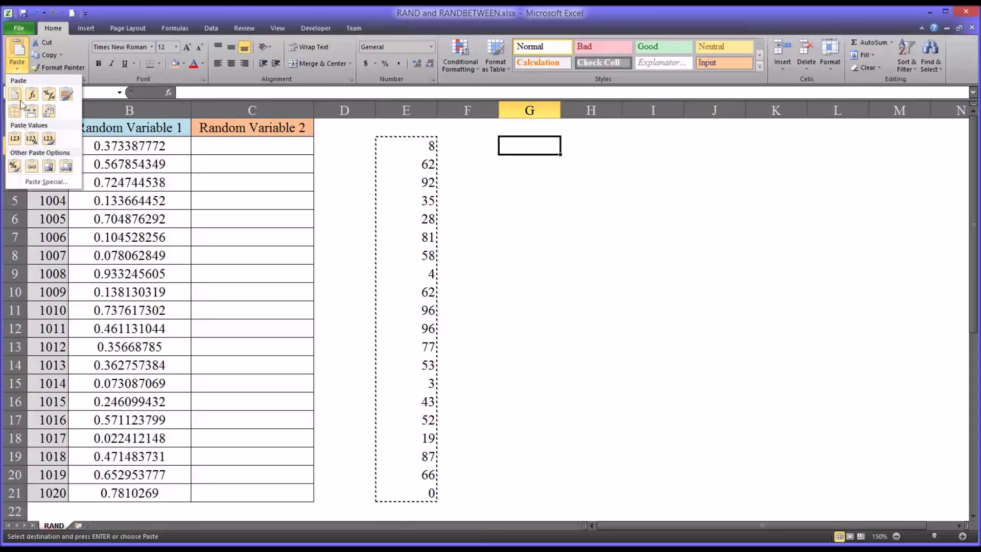
pyautogui.click(30, 139)
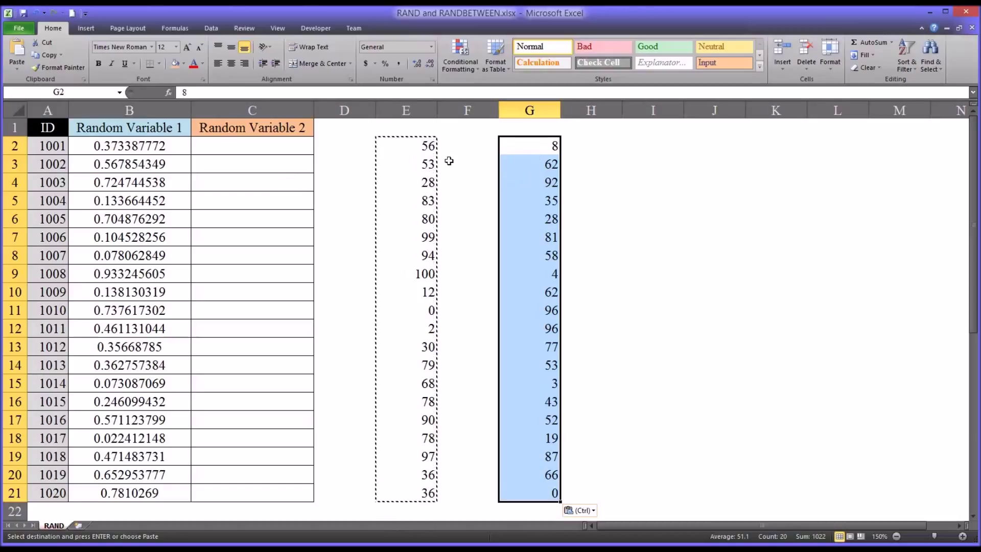
# Step: Delete the RANDBETWEEN column E, leaving the fixed numbers in F2:F21
pyautogui.click(405, 114)
pyautogui.rightClick(404, 115)
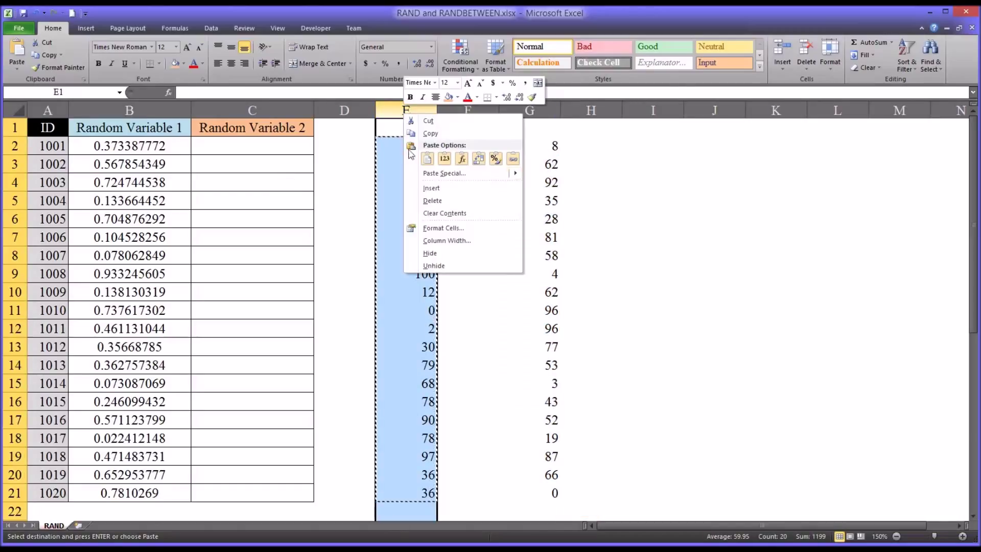
pyautogui.click(418, 200)
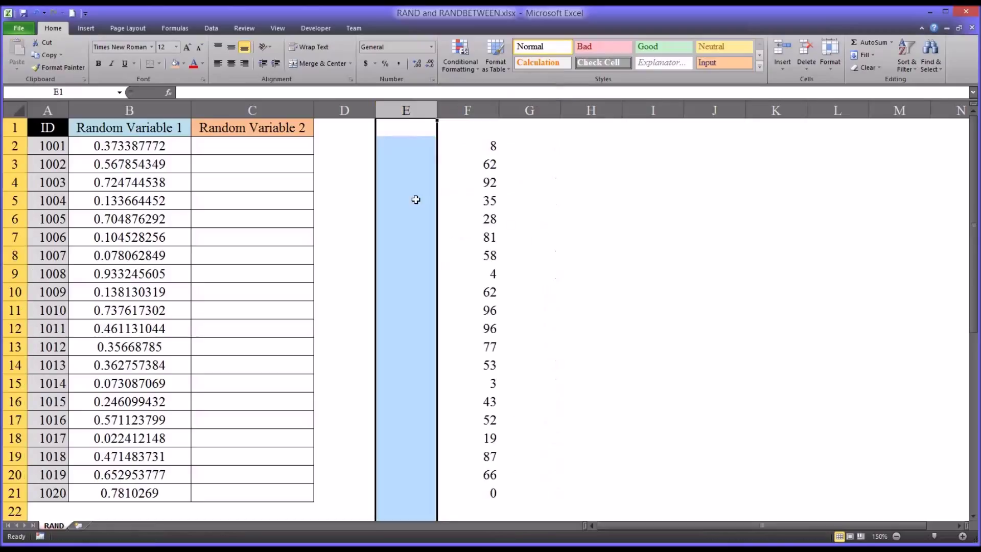
pyautogui.moveTo(453, 147); pyautogui.dragTo(447, 480)
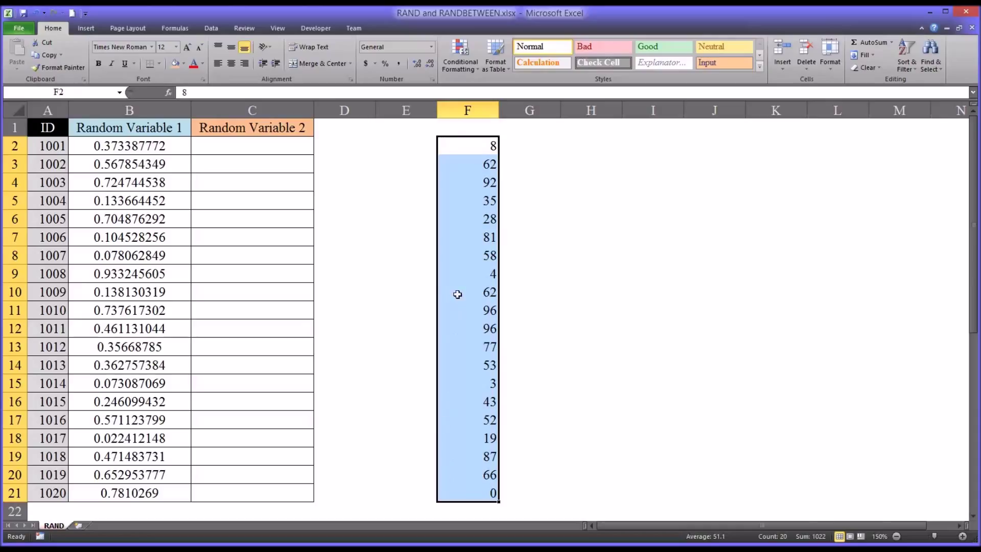
# Step: Select C2, rows 2–21, the ID values in column A, and the whole numbers in F2:F21
pyautogui.click(219, 151)
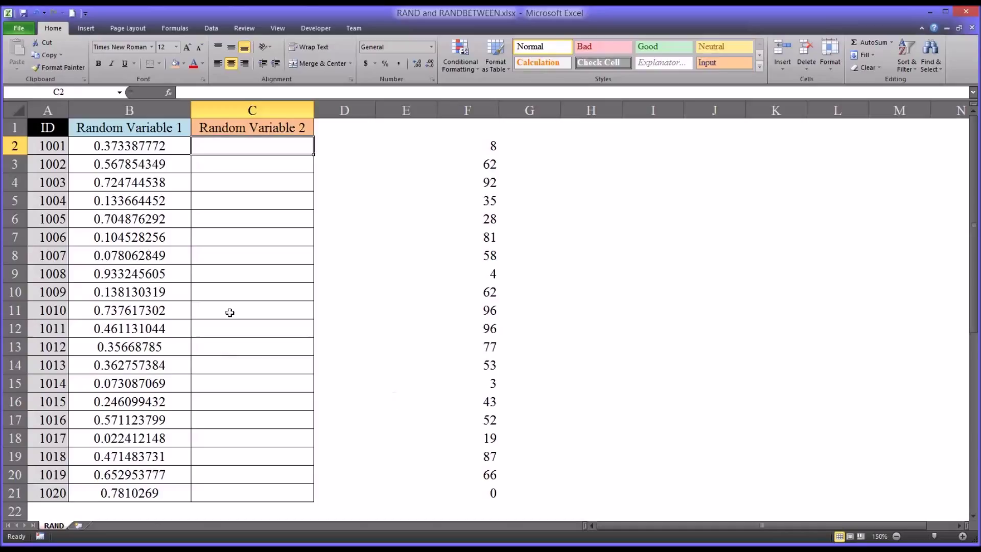
pyautogui.moveTo(15, 145); pyautogui.dragTo(26, 493)
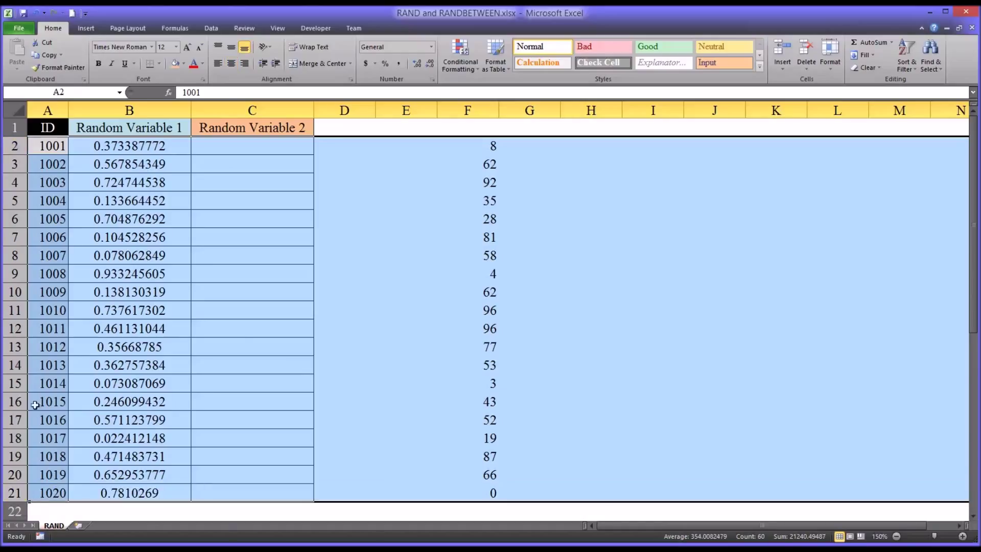
pyautogui.moveTo(45, 146); pyautogui.dragTo(52, 491)
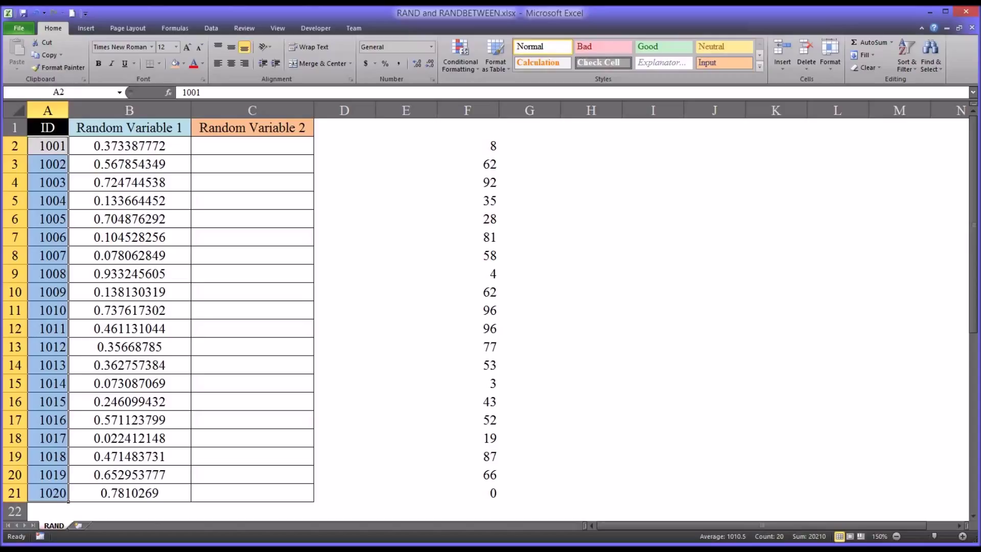
pyautogui.moveTo(460, 149); pyautogui.dragTo(463, 489)
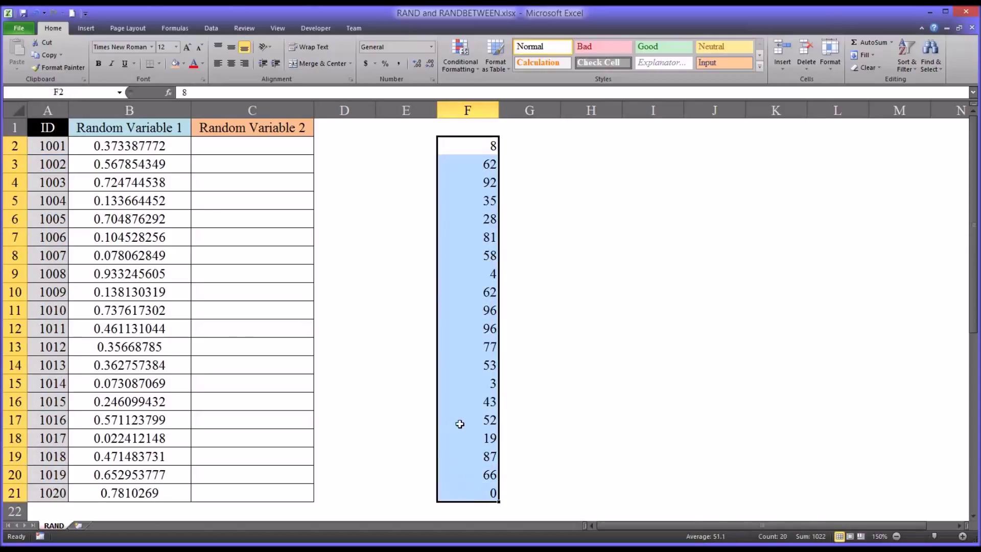
# Step: Copy F2:F21 and paste it into C2:C21 as values only
pyautogui.hotkey('ctrl', 'c')
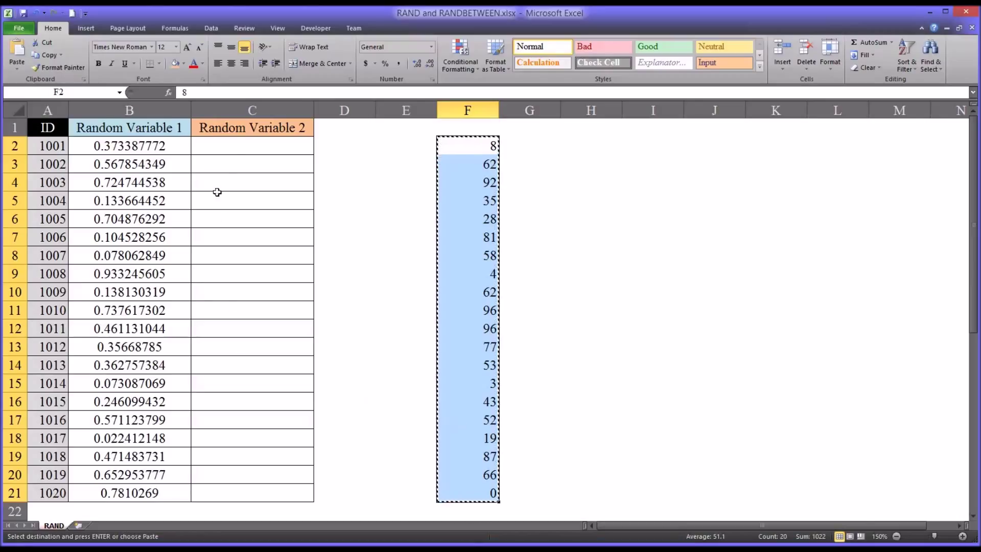
pyautogui.click(235, 149)
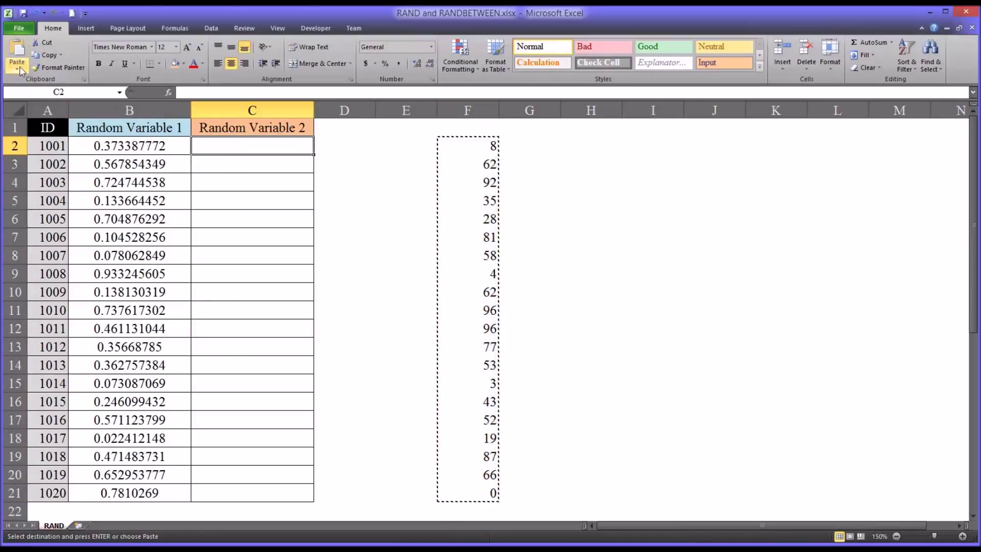
pyautogui.click(18, 69)
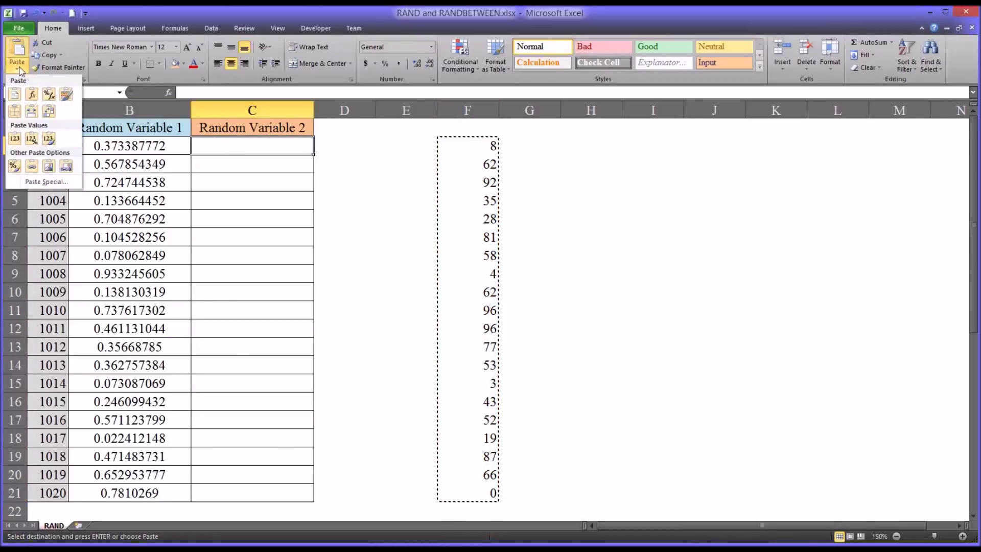
pyautogui.click(16, 137)
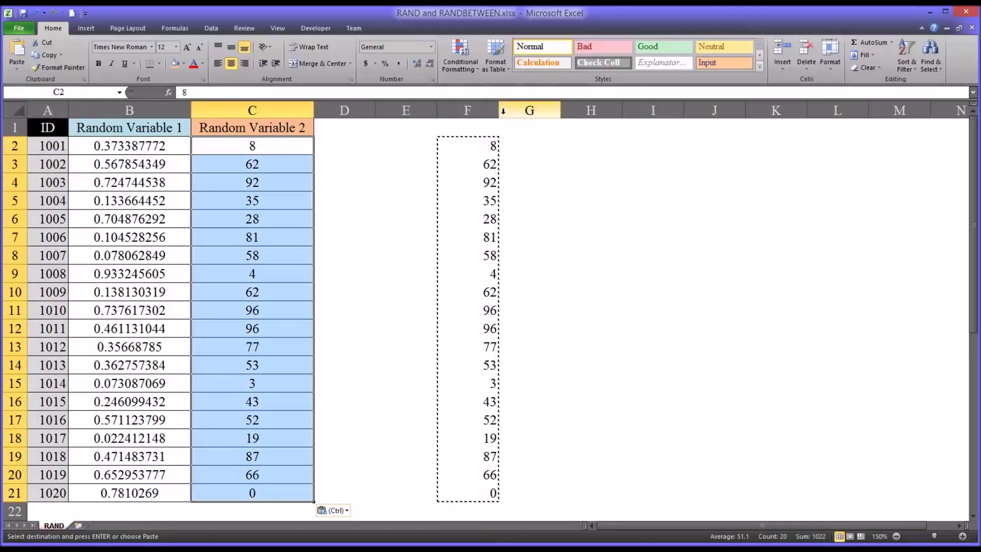
# Step: Delete column F to remove the leftover numbers
pyautogui.click(468, 111)
pyautogui.rightClick(468, 113)
pyautogui.click(498, 202)
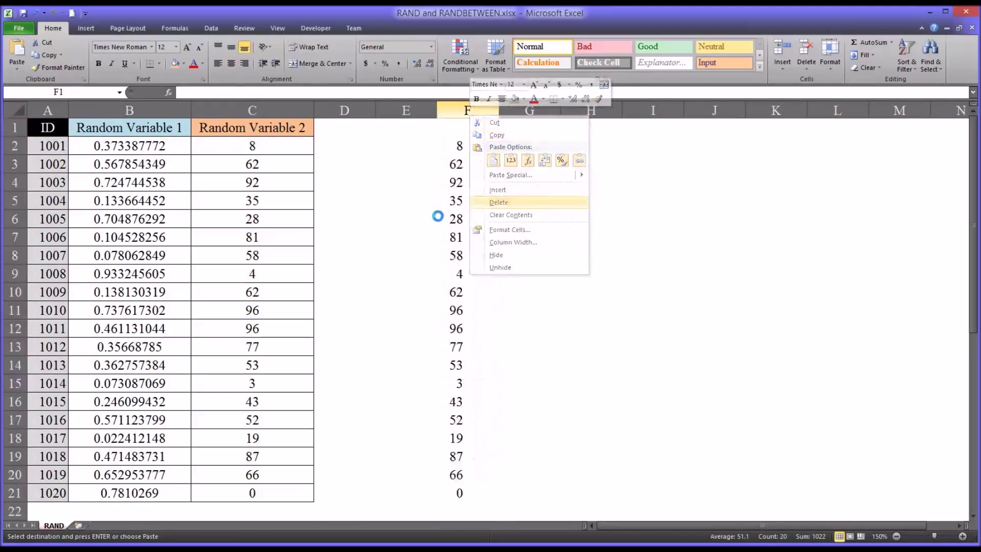
pyautogui.moveTo(363, 273); pyautogui.dragTo(402, 239)
pyautogui.click(462, 177)
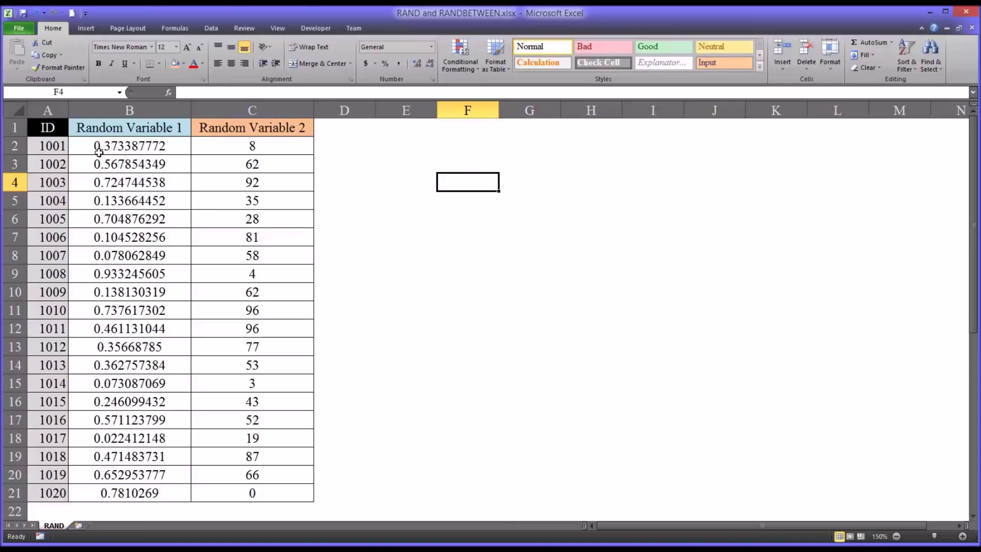
# Step: Check the Random Variable 1 and 2 ranges and select E2 for the correlation formula
pyautogui.moveTo(99, 152); pyautogui.dragTo(128, 493)
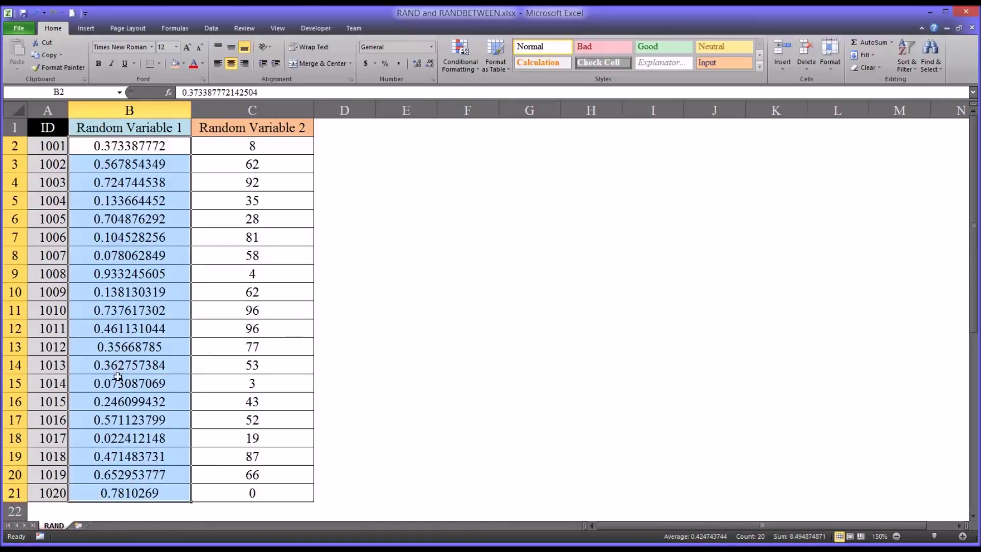
pyautogui.moveTo(214, 148); pyautogui.dragTo(241, 496)
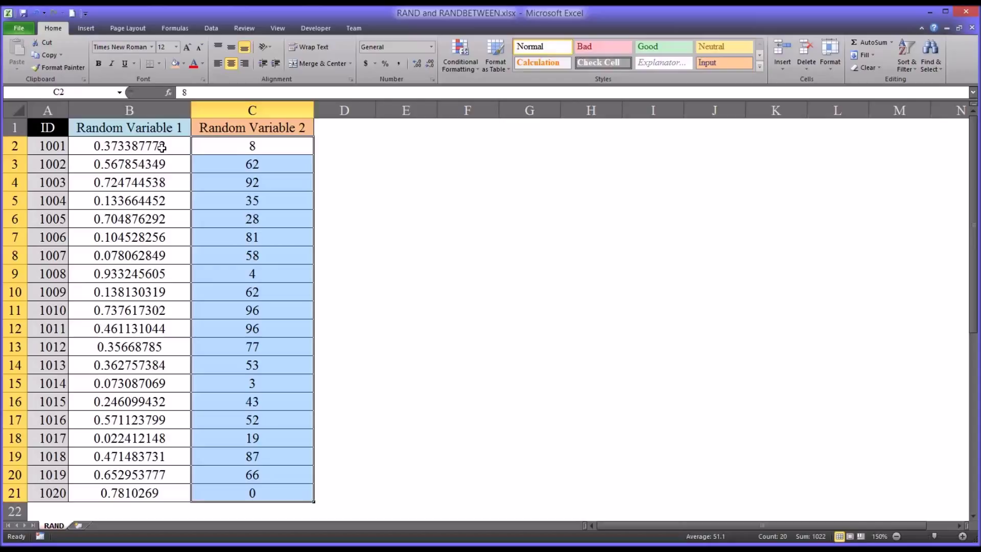
pyautogui.click(403, 147)
pyautogui.write('=')
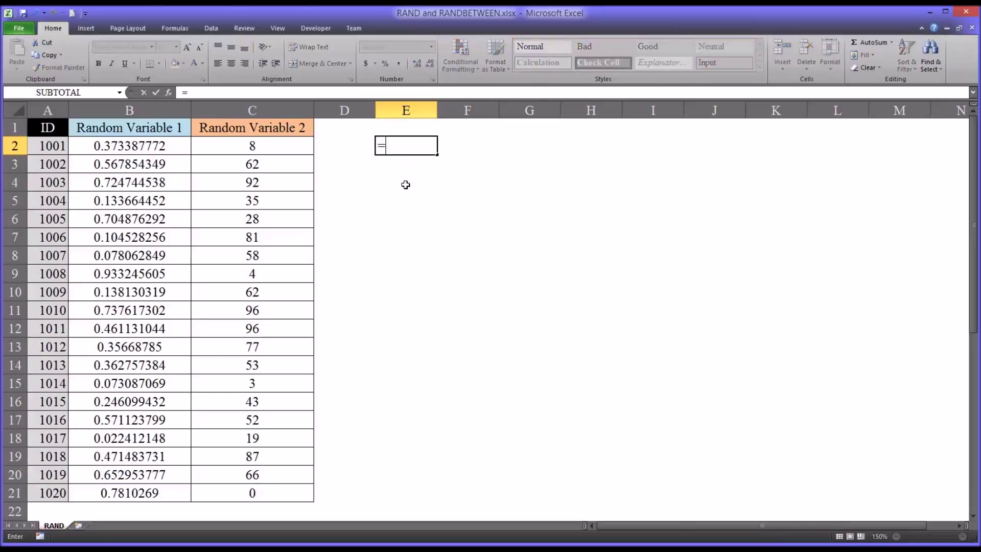
pyautogui.write('correl')
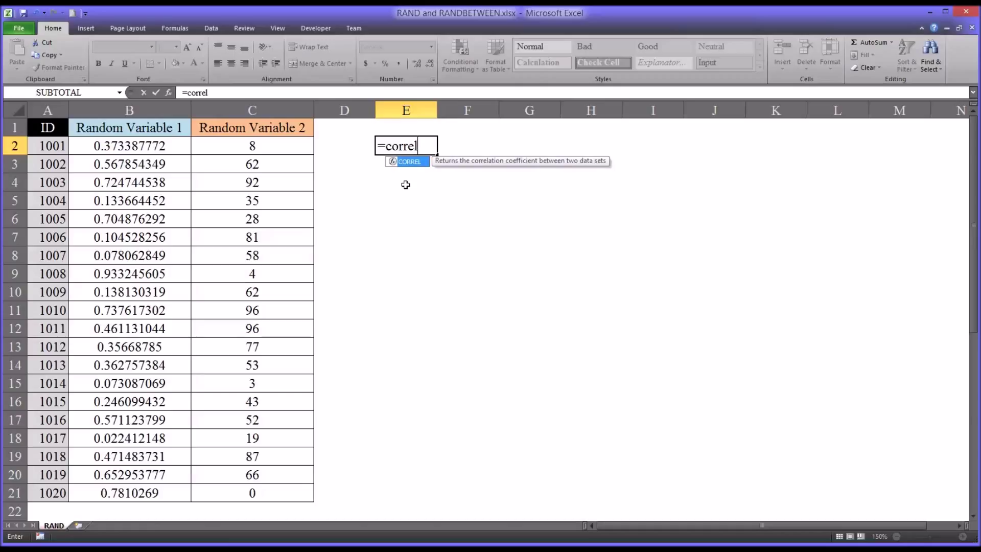
pyautogui.write('(')
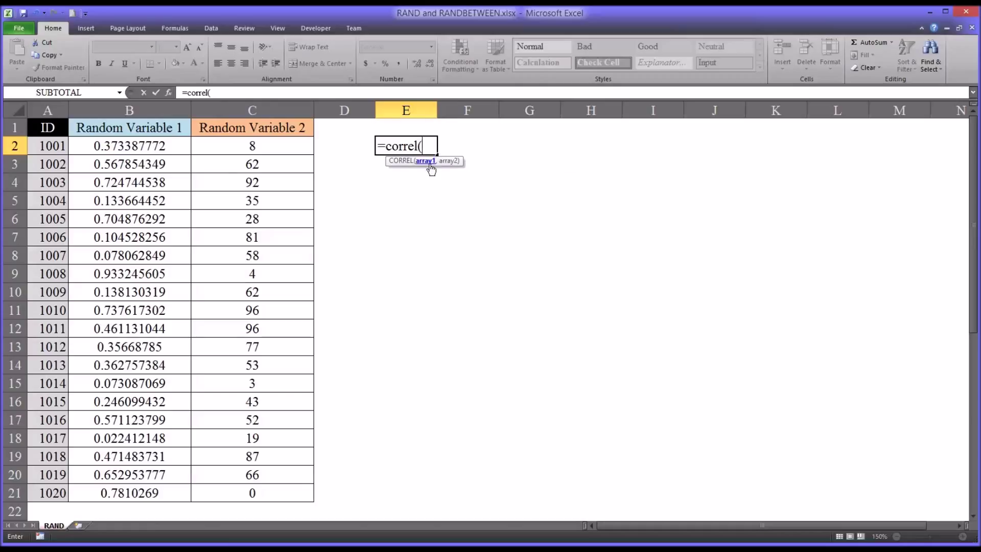
pyautogui.moveTo(140, 146); pyautogui.dragTo(140, 485)
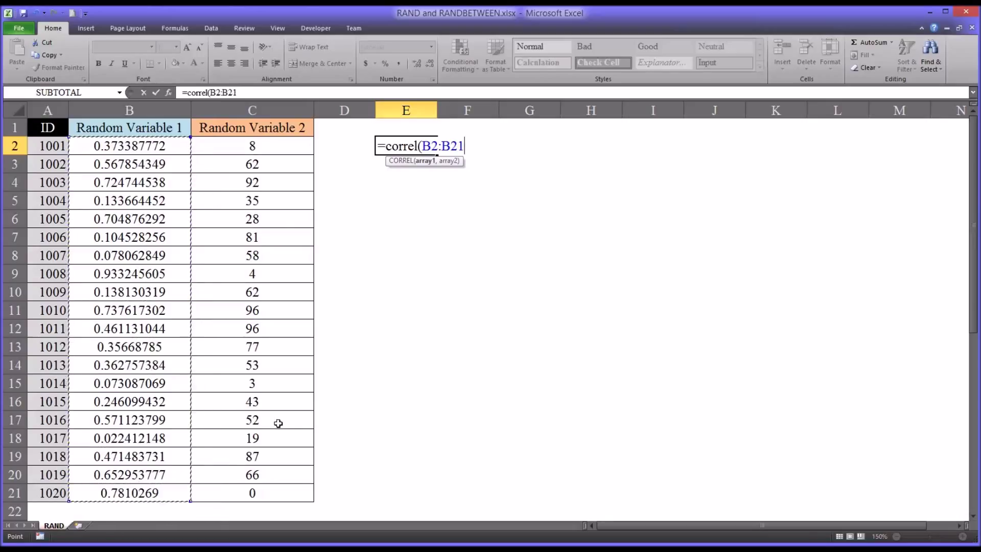
pyautogui.write(',')
pyautogui.moveTo(245, 148); pyautogui.dragTo(256, 492)
pyautogui.press('Return')
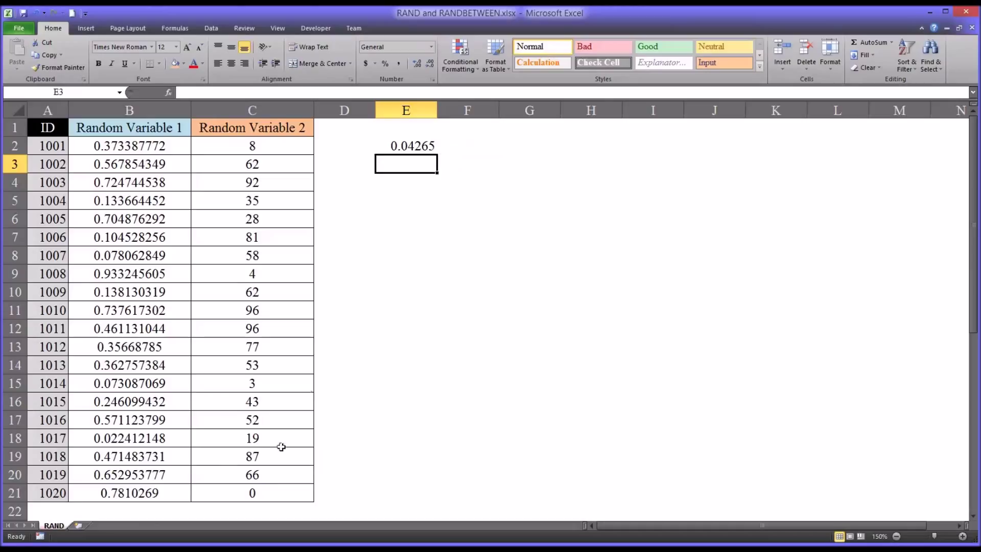
pyautogui.click(407, 149)
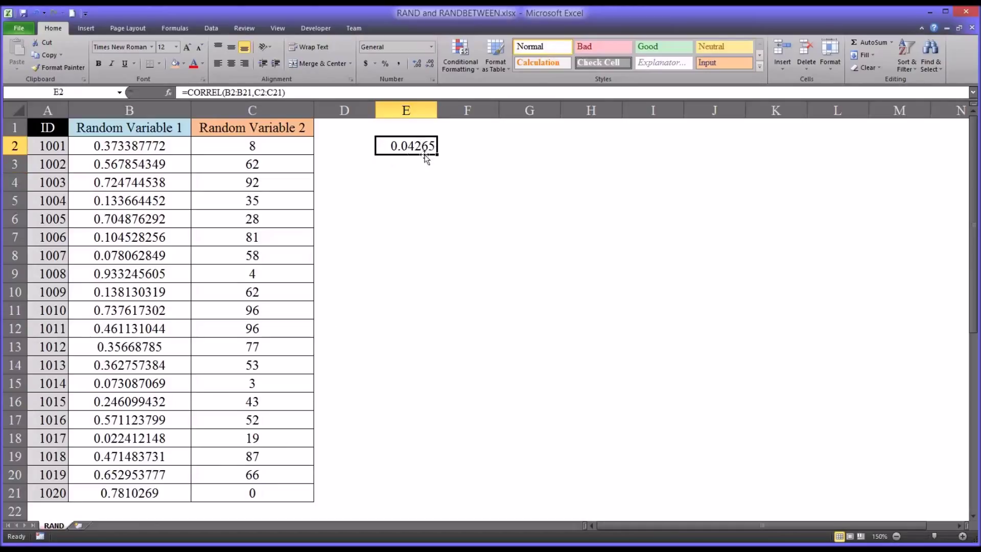
pyautogui.press('Delete')
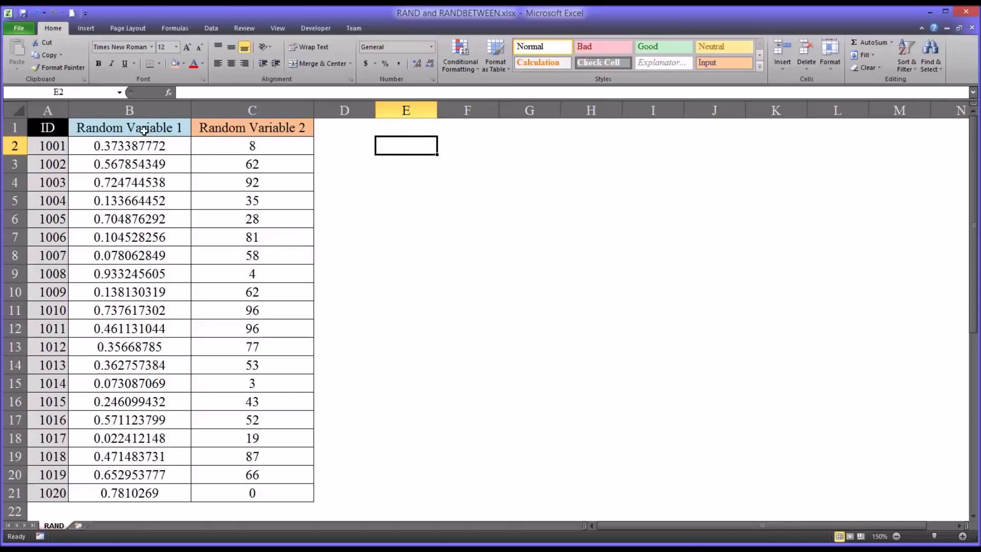
pyautogui.moveTo(144, 131); pyautogui.dragTo(221, 492)
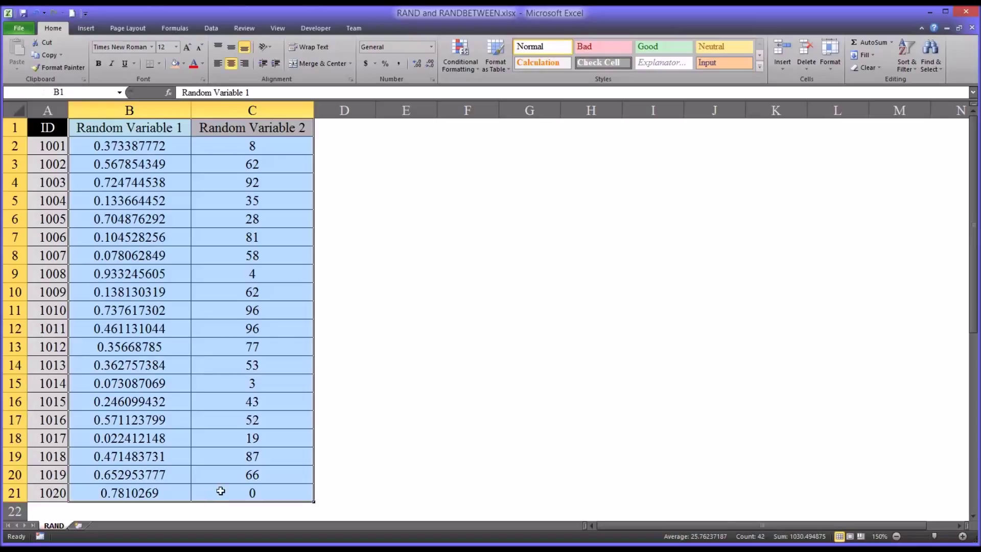
pyautogui.click(86, 29)
# Step: Insert a markers-only scatter chart beside the table, resize it to row 21, and apply a dark green-marker style
pyautogui.click(337, 71)
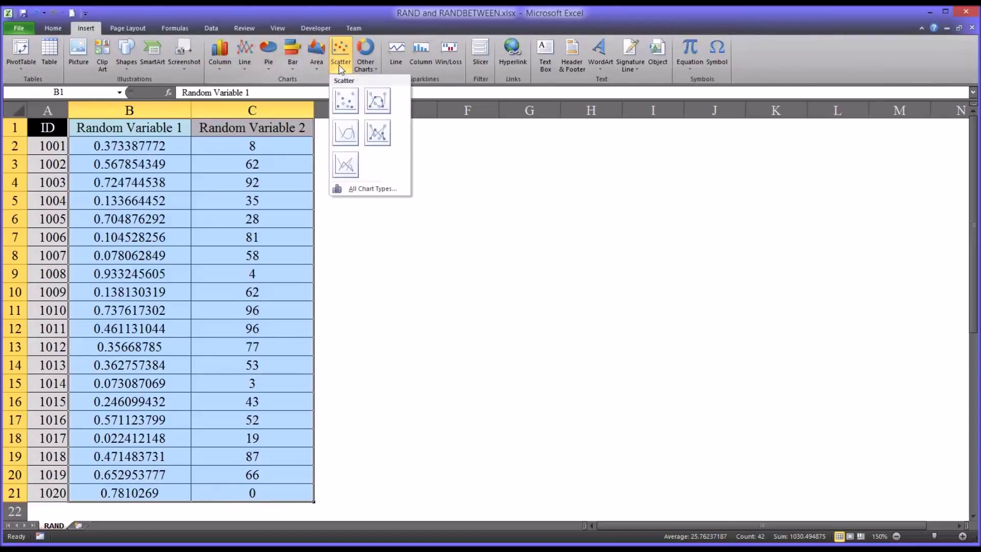
pyautogui.click(347, 97)
pyautogui.moveTo(400, 206); pyautogui.dragTo(445, 136)
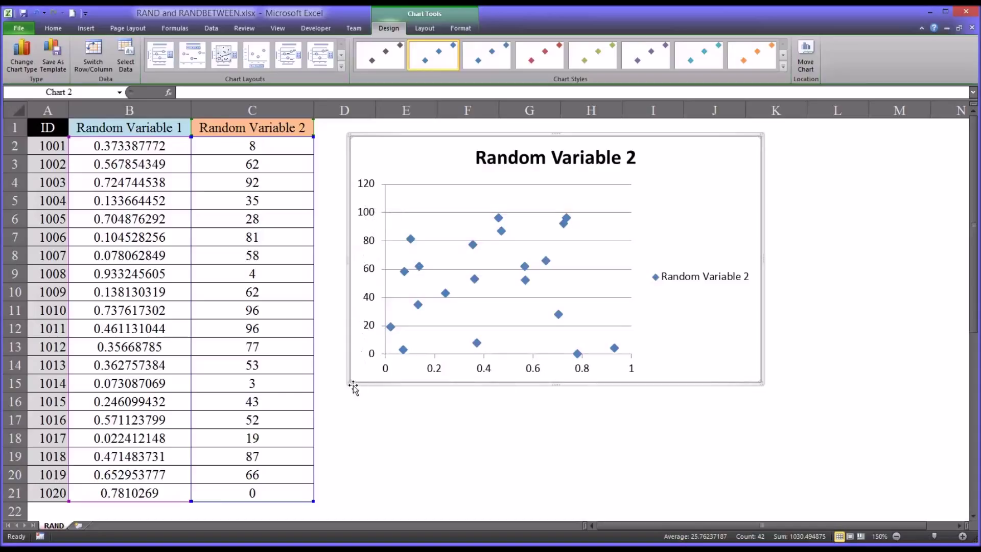
pyautogui.moveTo(349, 382); pyautogui.dragTo(201, 506)
pyautogui.click(783, 67)
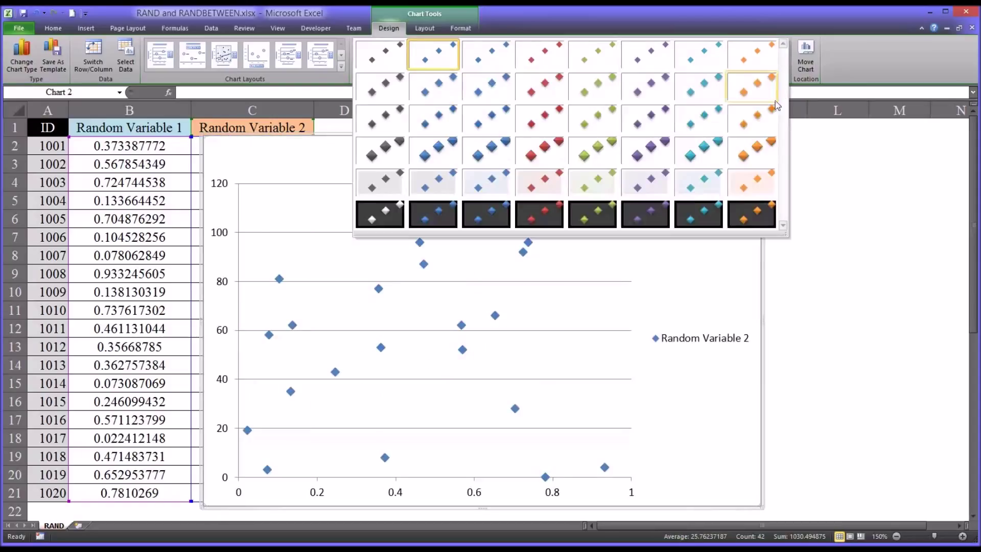
pyautogui.click(593, 214)
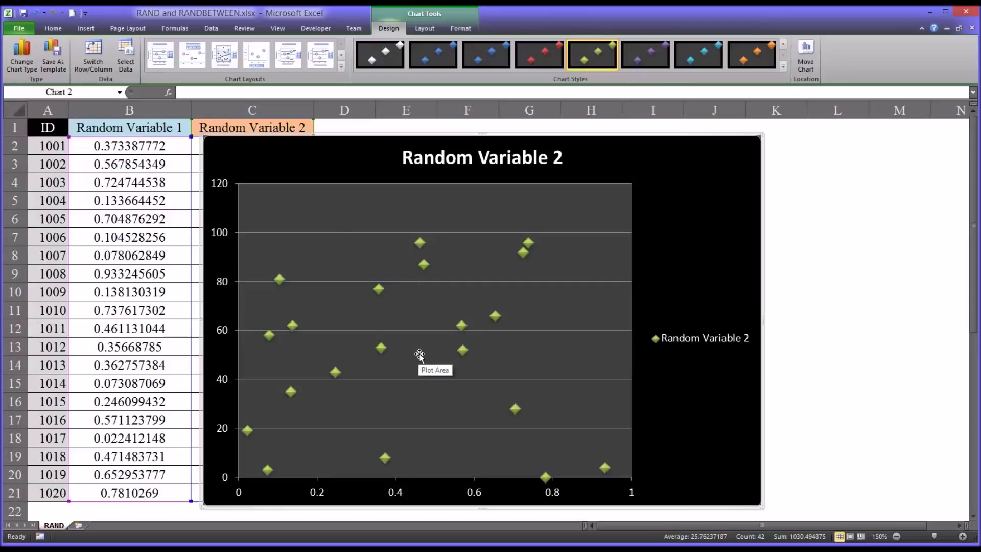
# Step: Apply the trendline layout showing y = 4.974x + 48.987 and R² = 0.0018, and delete both axis titles
pyautogui.click(341, 66)
pyautogui.click(225, 86)
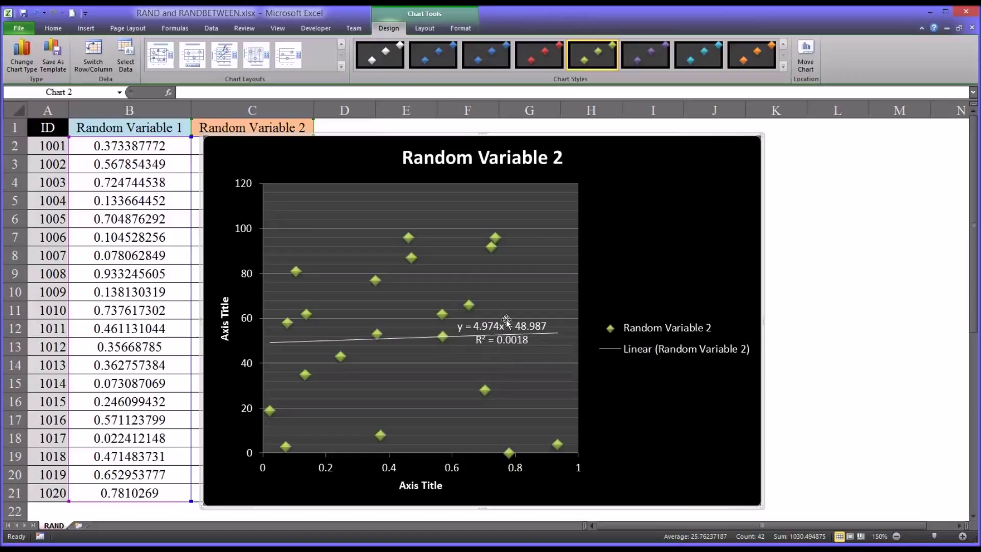
pyautogui.click(221, 330)
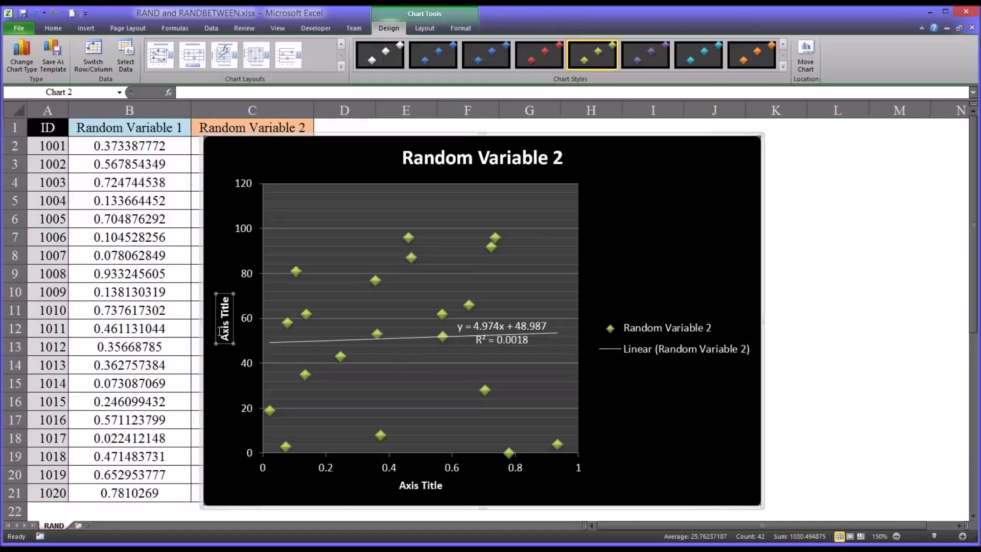
pyautogui.press('Delete')
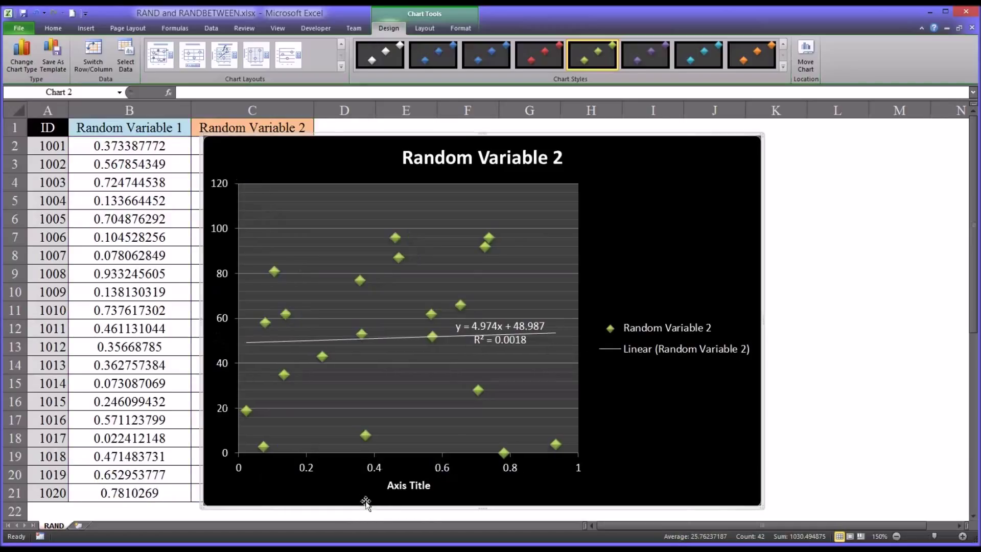
pyautogui.click(395, 492)
pyautogui.press('Delete')
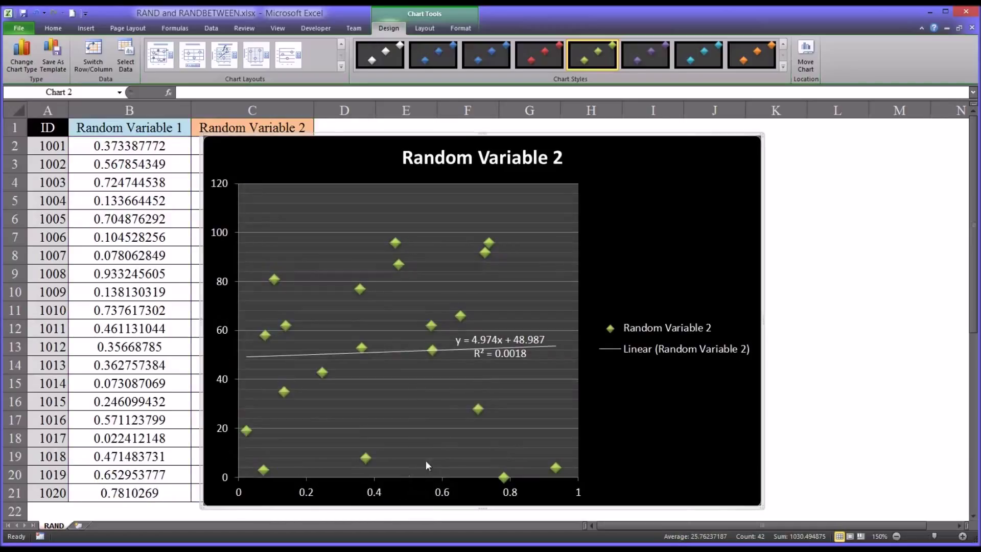